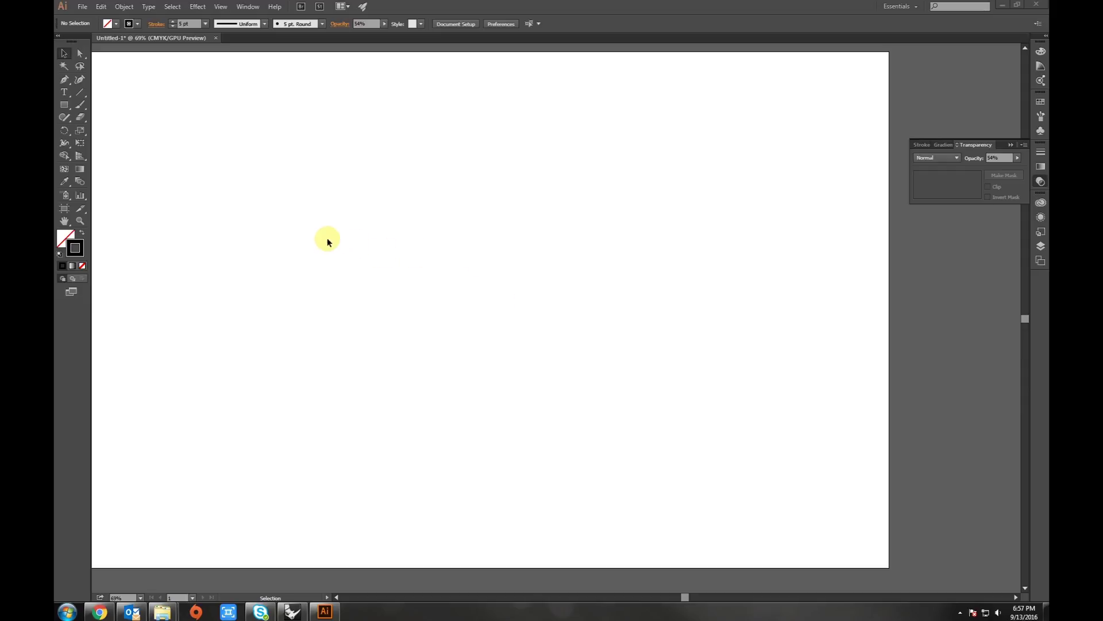
Pan the artboard view slightly and briefly open and dismiss the Select menu.
key("space")
mouse_move(412, 230)
left_mouse_down()
mouse_move(540, 265)
mouse_move(472, 243)
left_mouse_up()
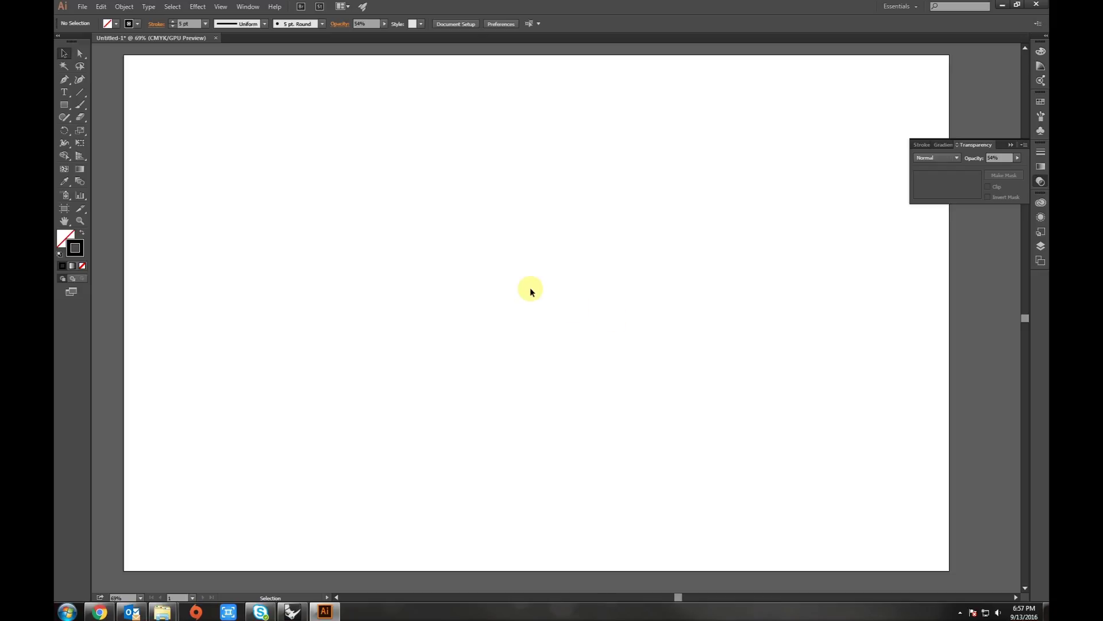
left_click(172, 6)
left_click(306, 214)
Draw a diagonal line in the upper left and make a thicker 13 pt copy below it.
left_click(77, 93)
mouse_move(188, 286)
left_mouse_down()
mouse_move(443, 108)
mouse_move(424, 107)
left_mouse_up()
key("v")
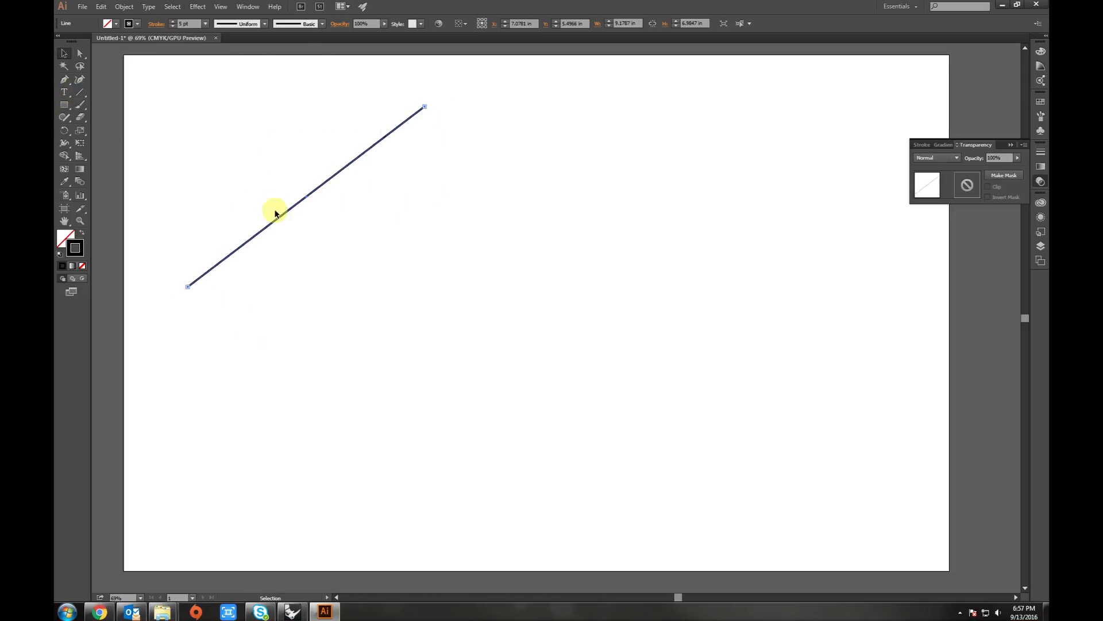
left_click_drag(298, 203, 378, 239)
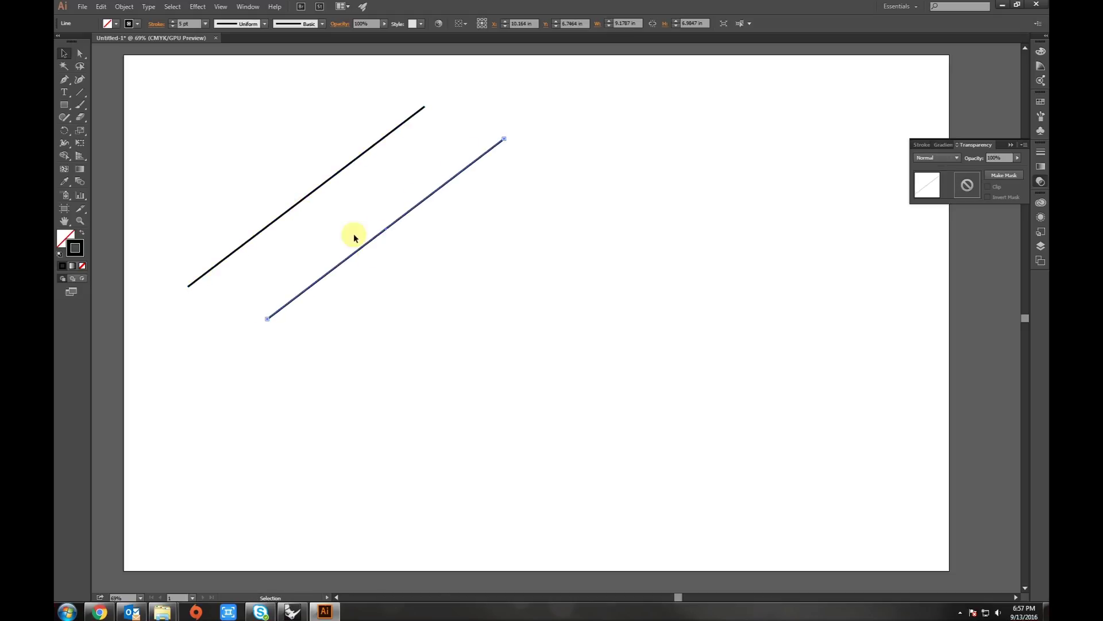
left_click(173, 21)
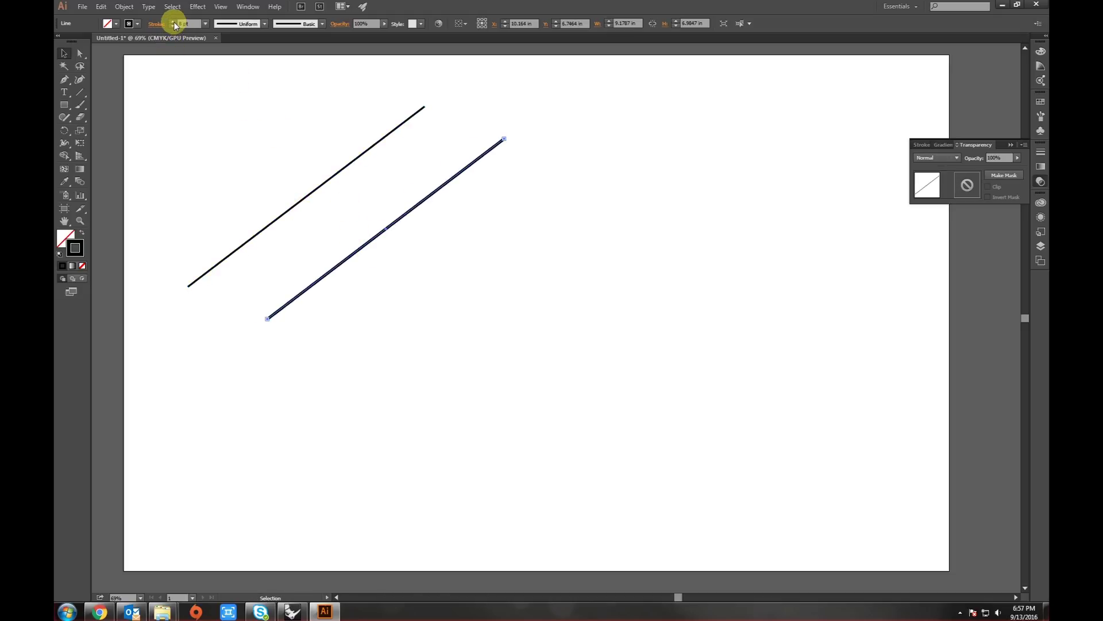
left_click(174, 21)
Copy the thick line lower left, lengthen it and thicken it to 24 pt.
left_click_drag(412, 288, 301, 215)
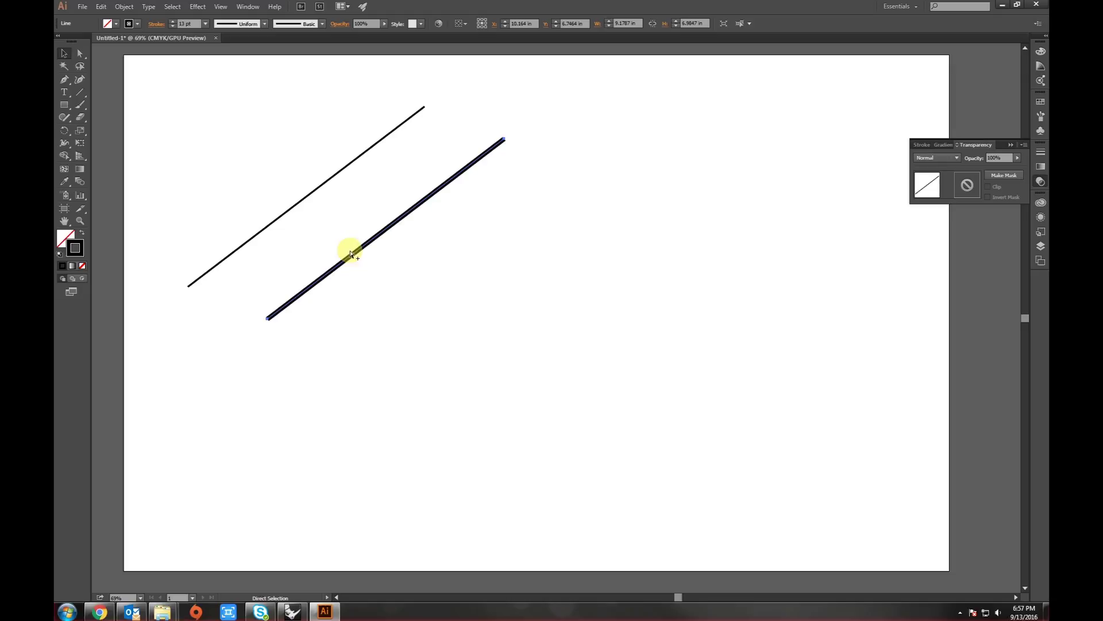
left_click_drag(352, 249, 271, 393)
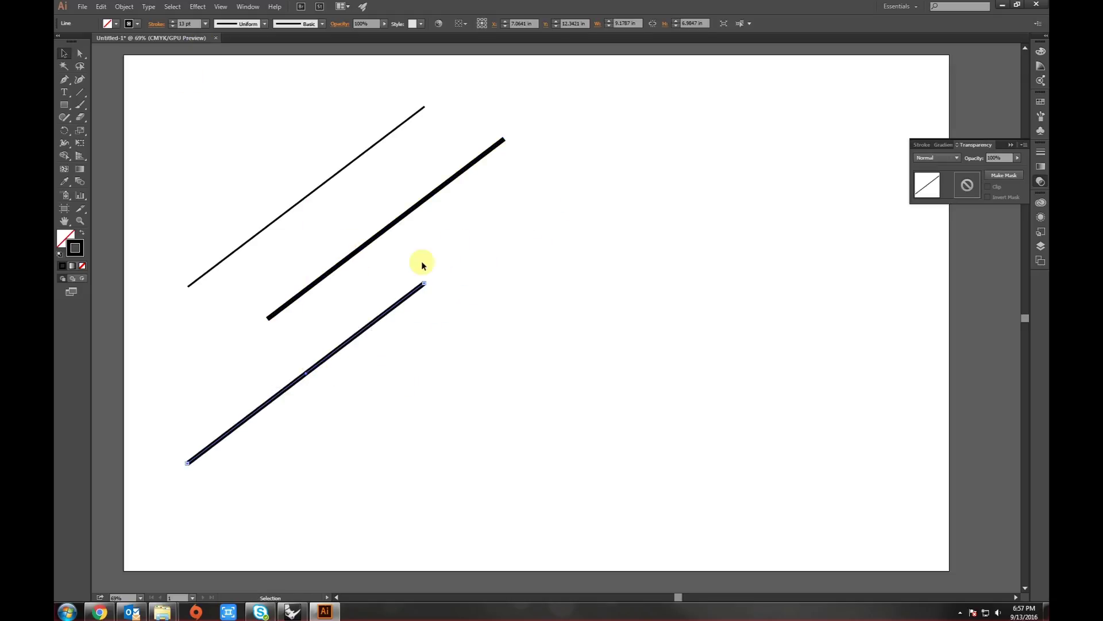
left_click_drag(423, 285, 561, 180)
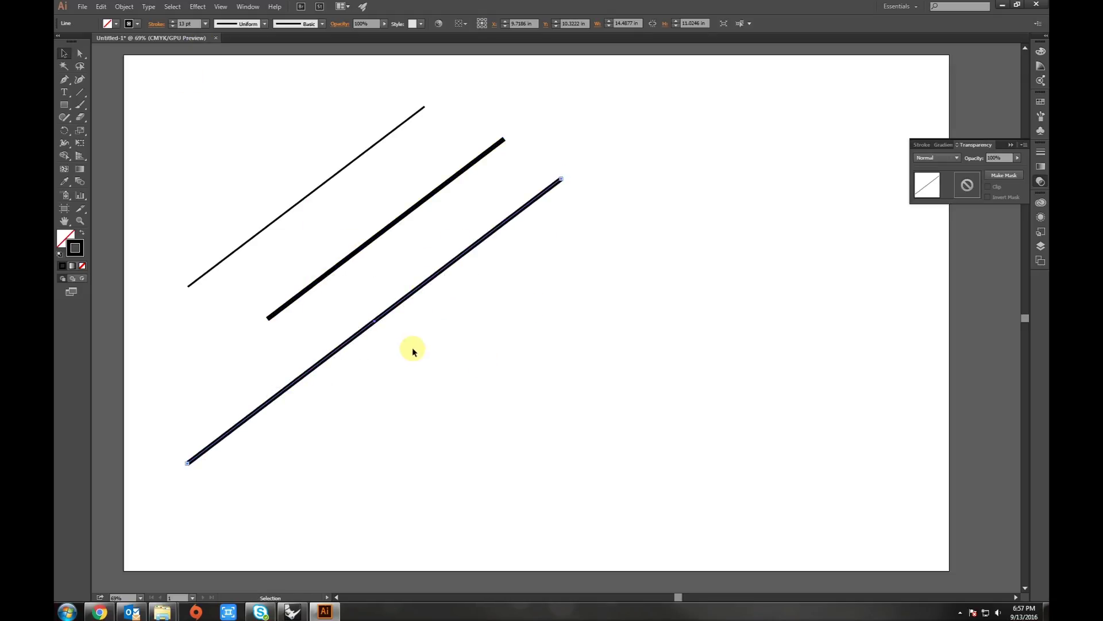
left_click(172, 19)
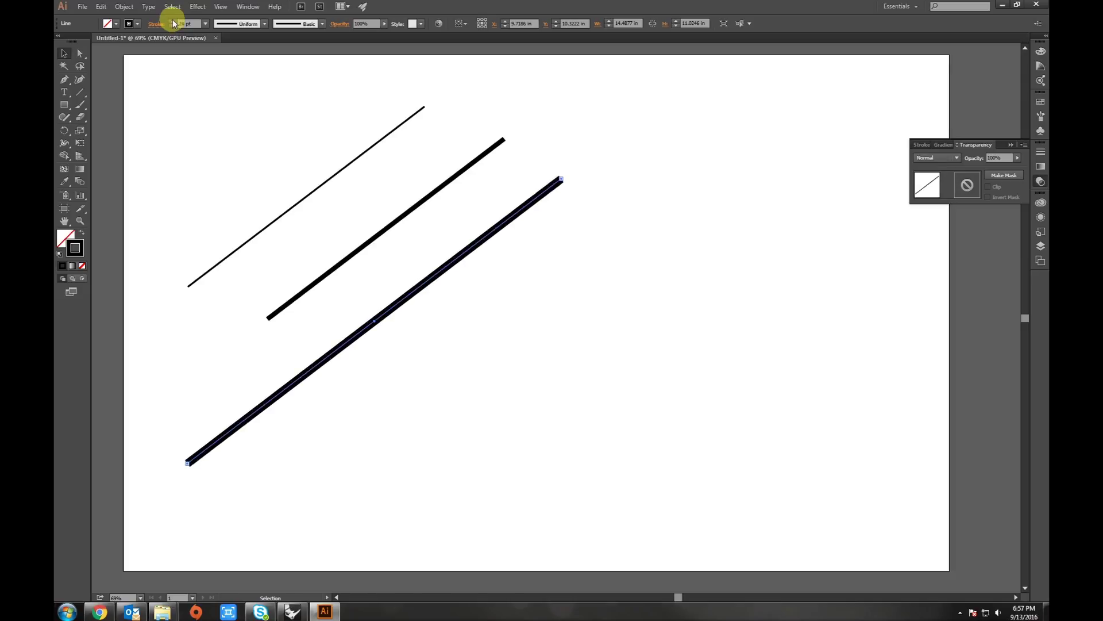
left_click(414, 280)
Add a 0.75 pt hairline copy to the right and a thick copy at the bottom right.
left_click_drag(414, 280, 598, 286, "alt")
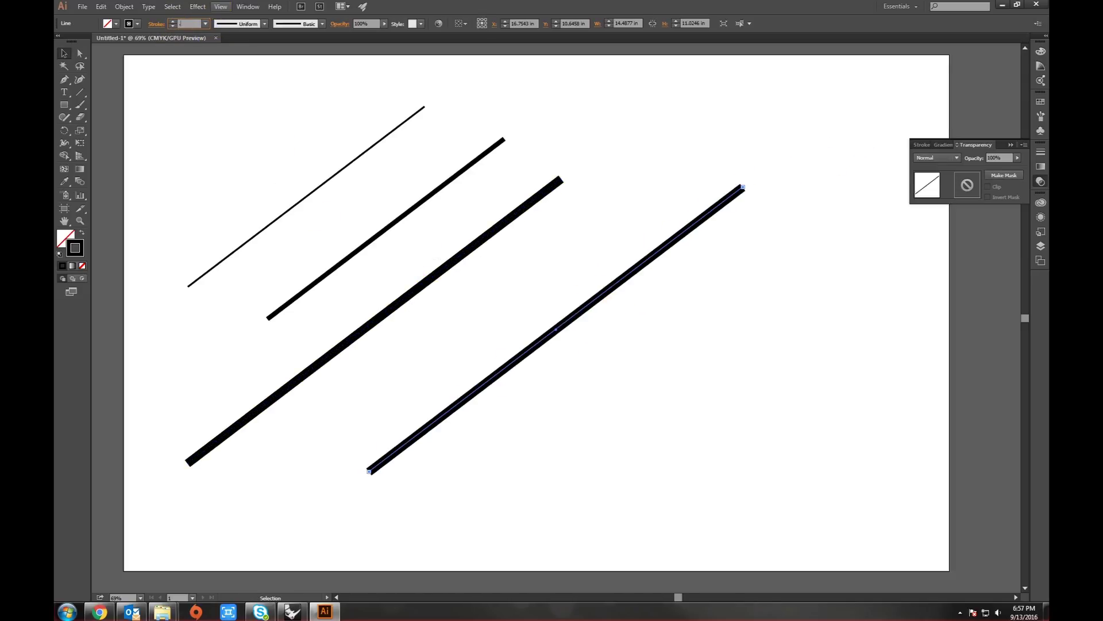
key("Return")
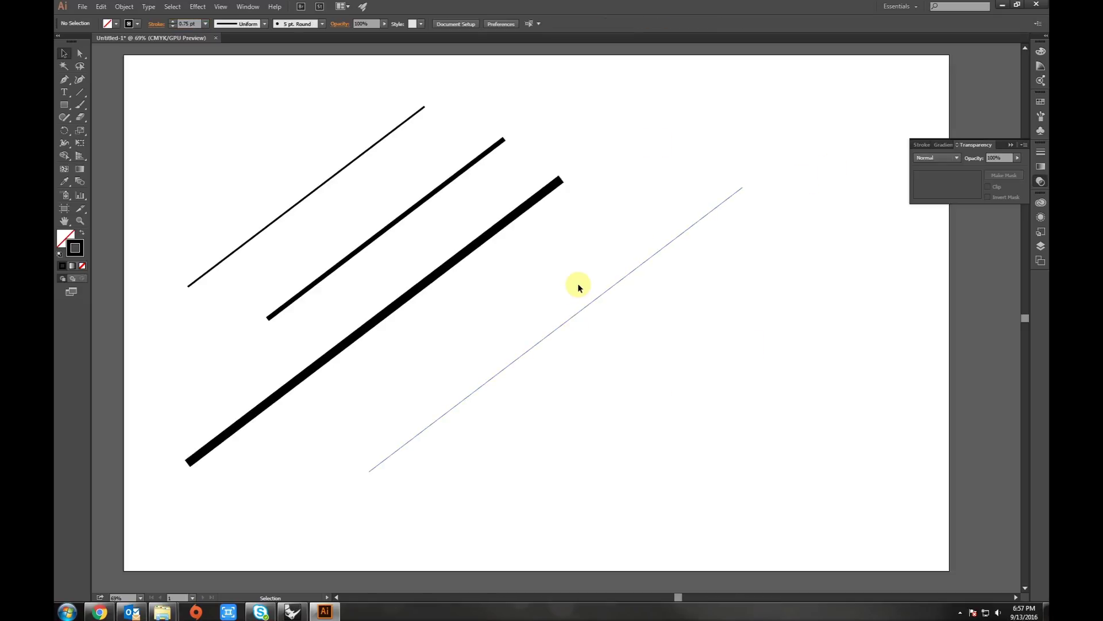
mouse_move(577, 286)
left_mouse_down()
mouse_move(449, 237)
mouse_move(711, 315)
left_mouse_up()
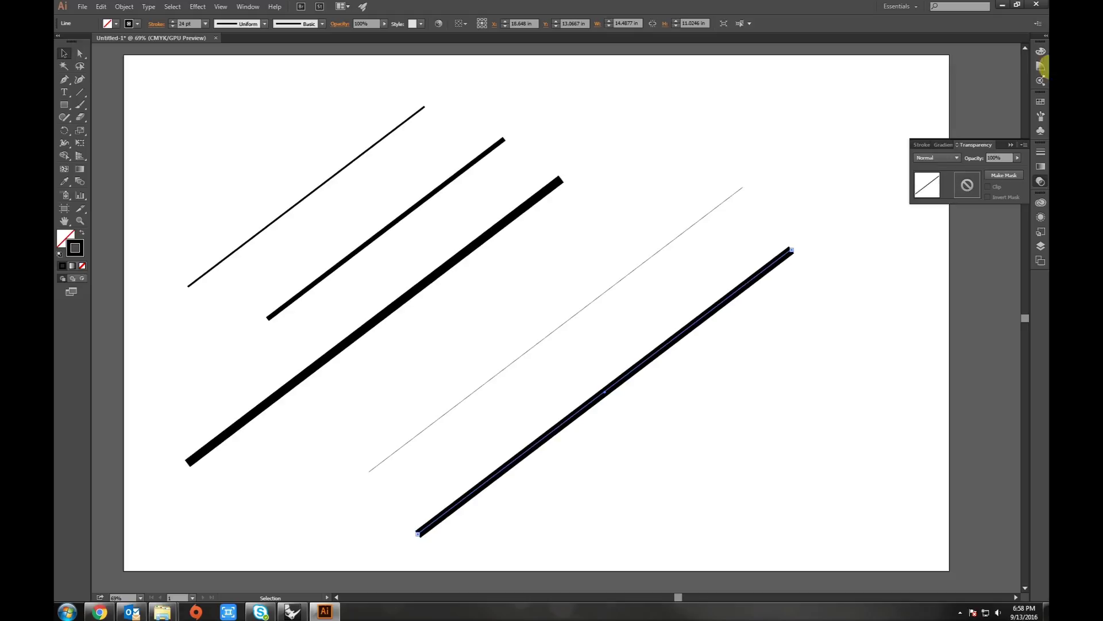
Colour the bottom thick line grey using a Color Guide tint swatch.
left_click(1039, 52)
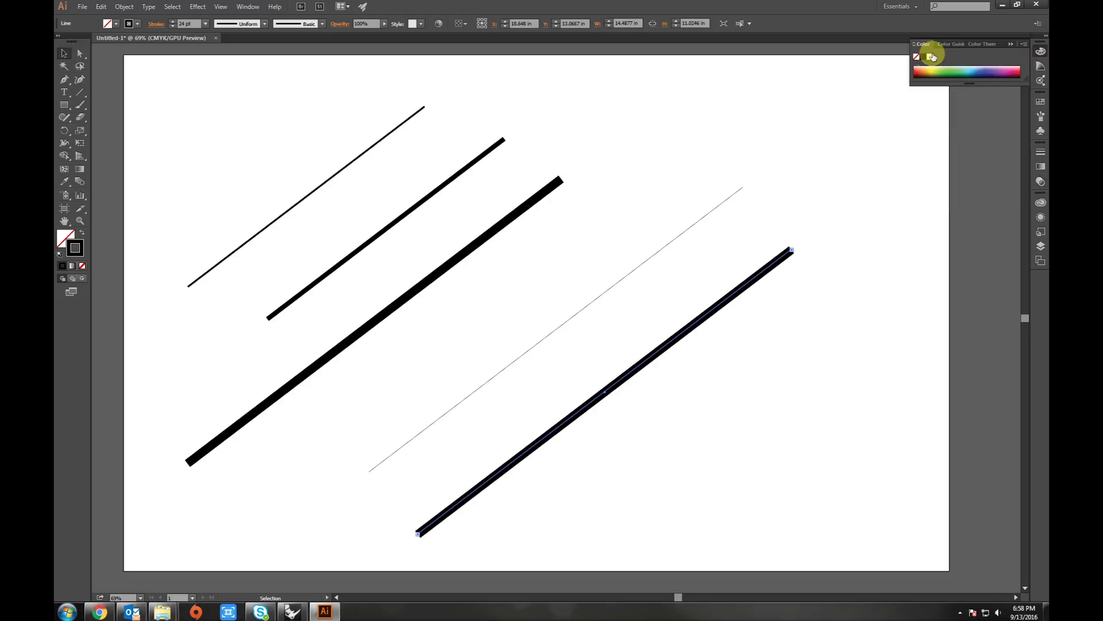
left_click(948, 43)
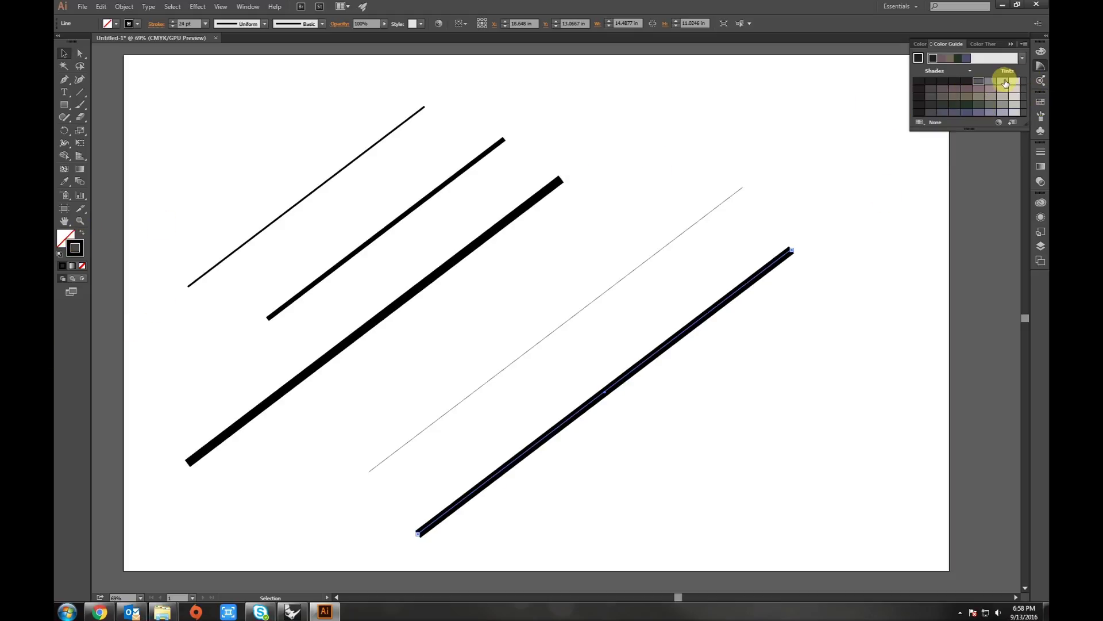
left_click(991, 86)
left_click(755, 413)
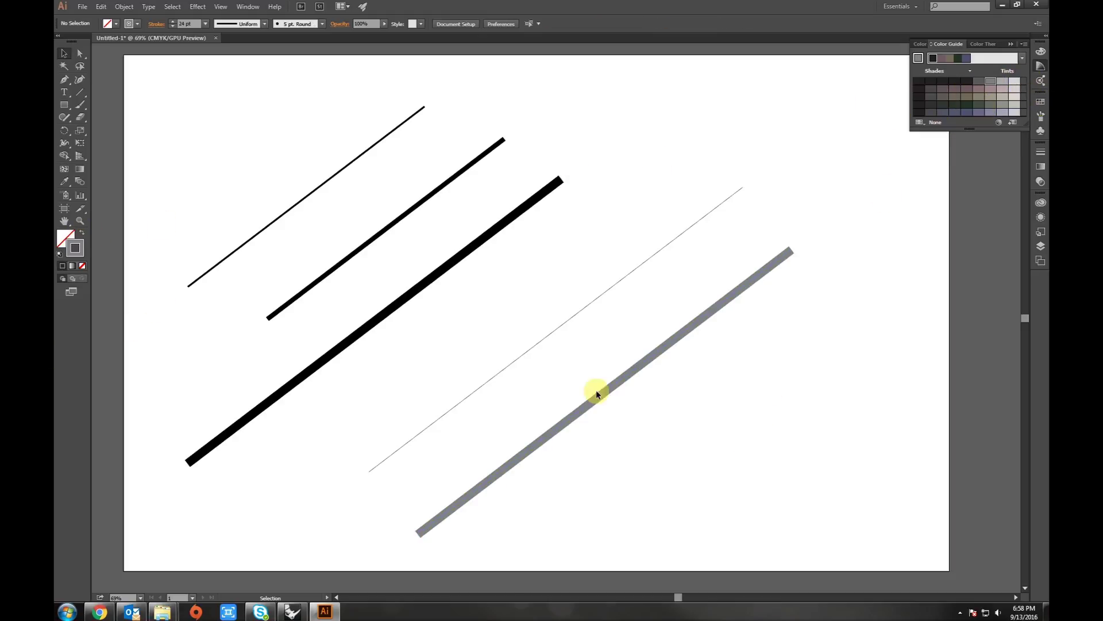
Colour the long third line green from the Color panel spectrum.
left_click(436, 276)
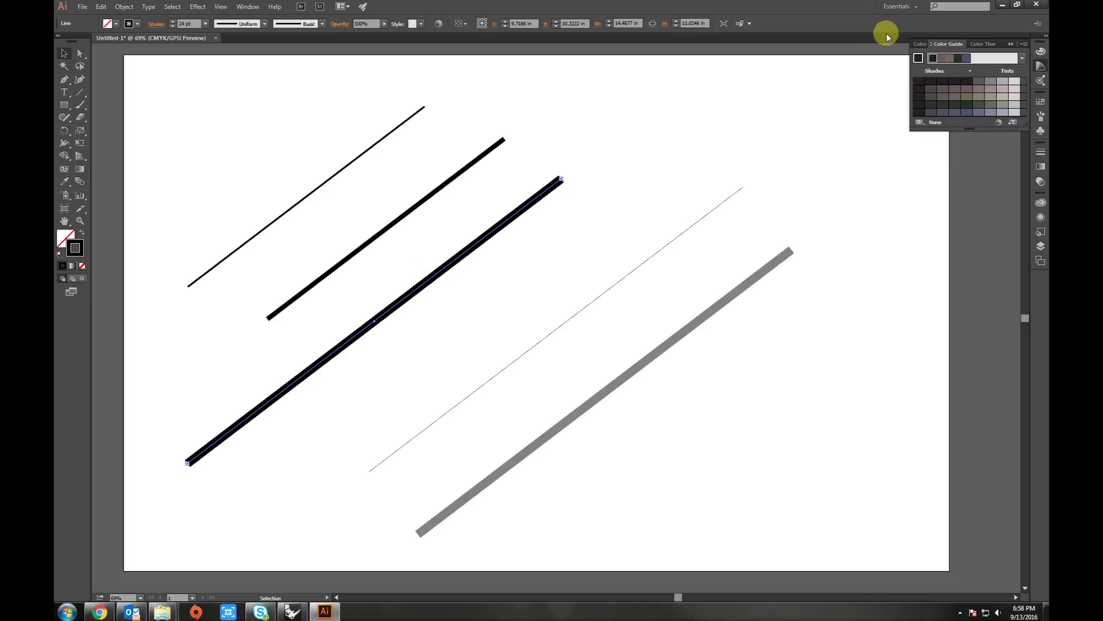
left_click(920, 43)
left_click(955, 69)
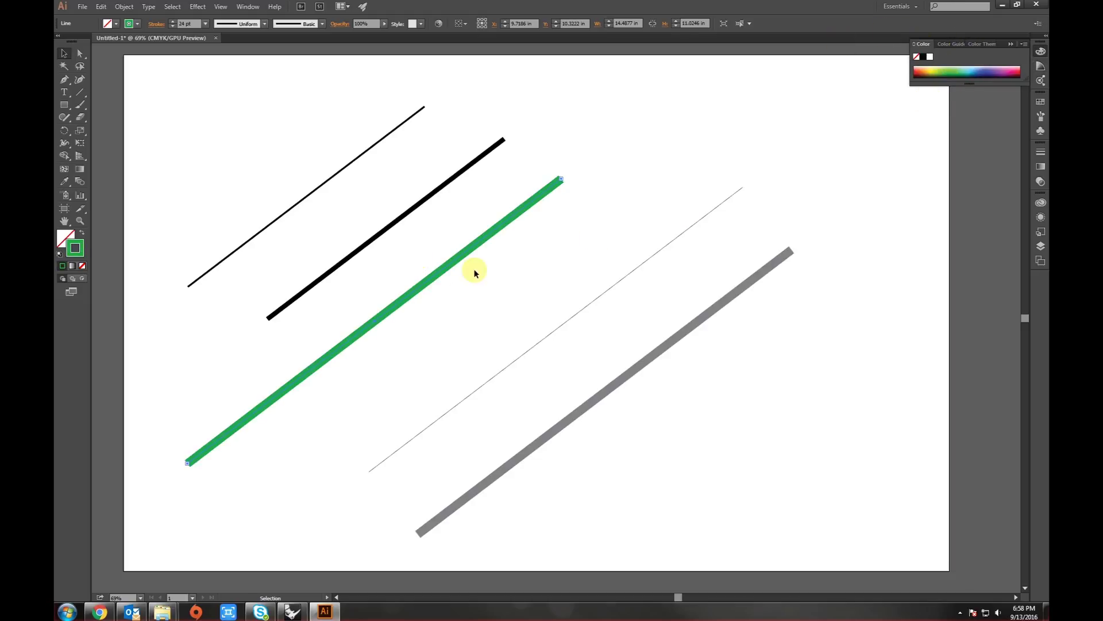
Duplicate the five lines to the right, then duplicate the set again beside the thin lines.
left_click(594, 230)
left_click_drag(727, 422, 335, 177)
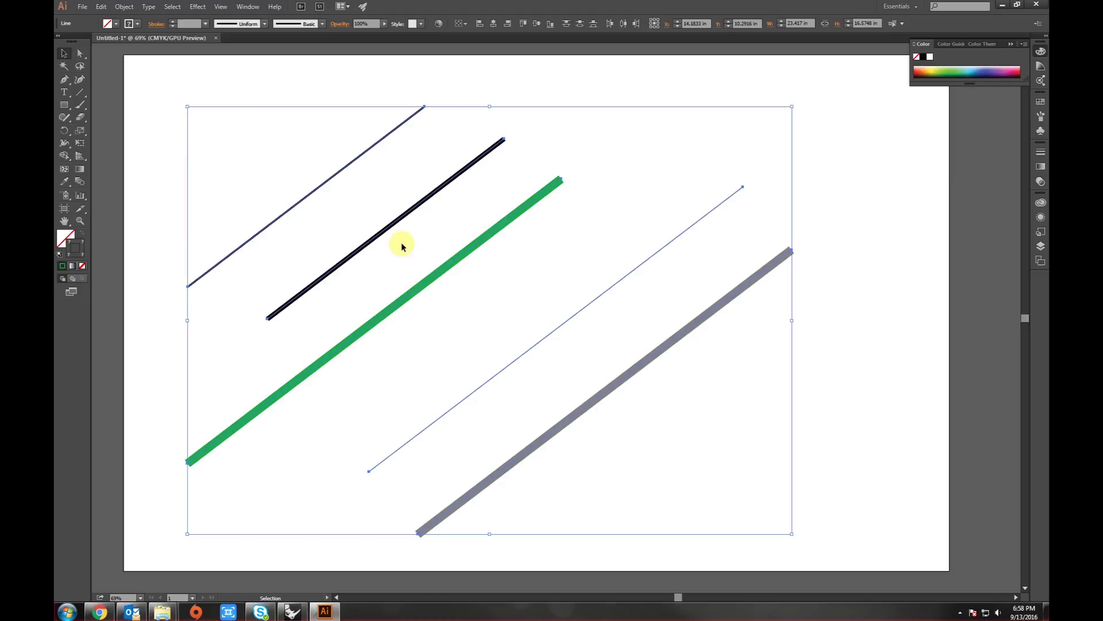
key("a")
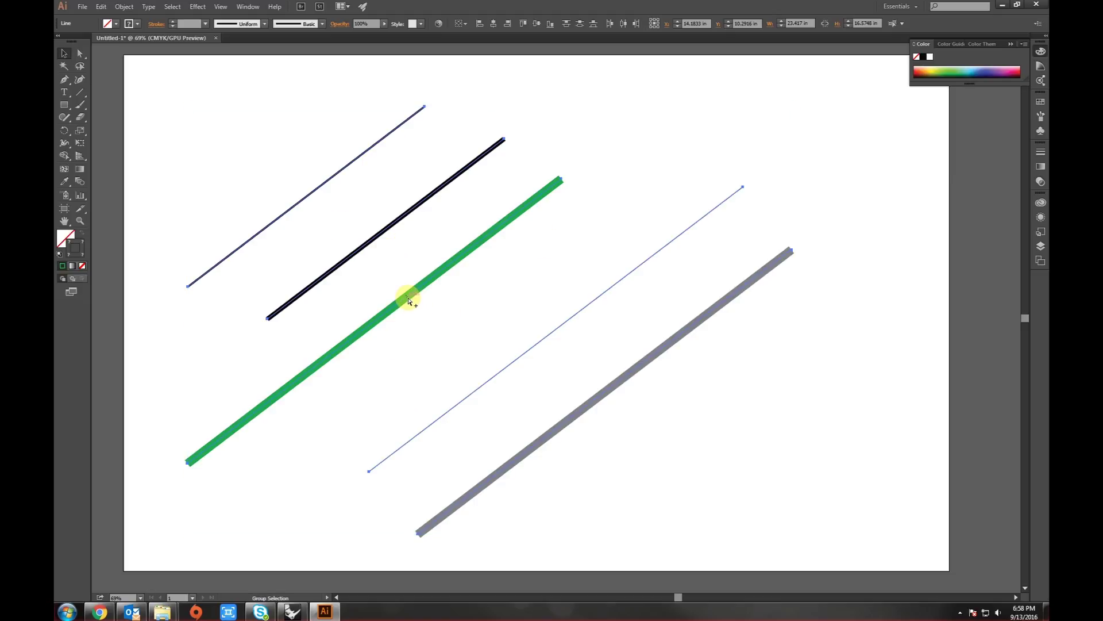
left_click_drag(411, 302, 497, 301, "alt")
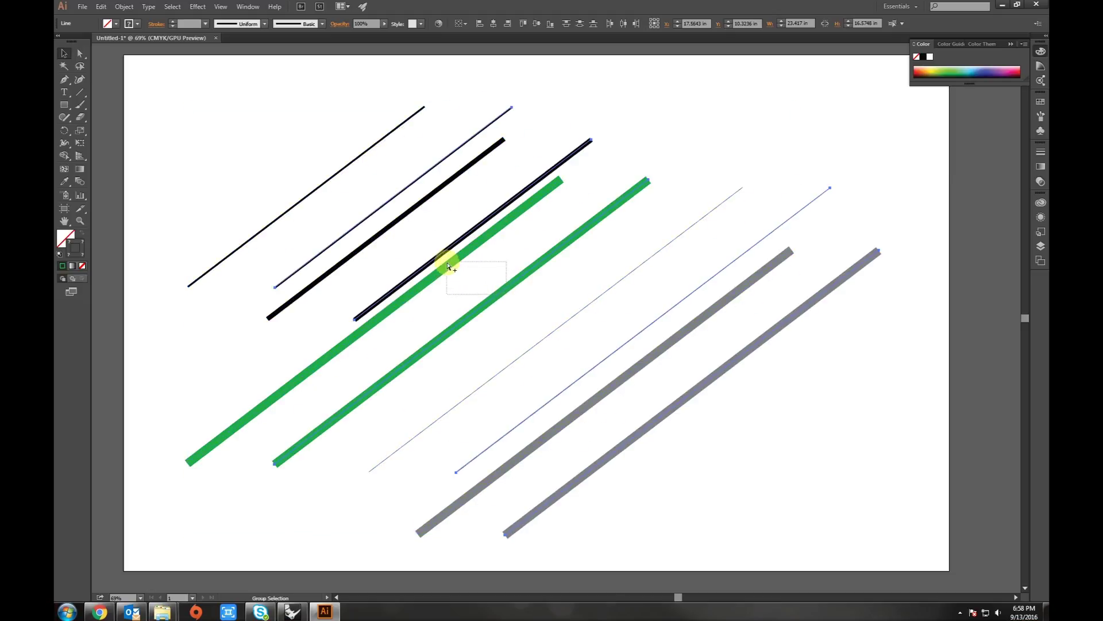
left_click_drag(747, 428, 382, 264)
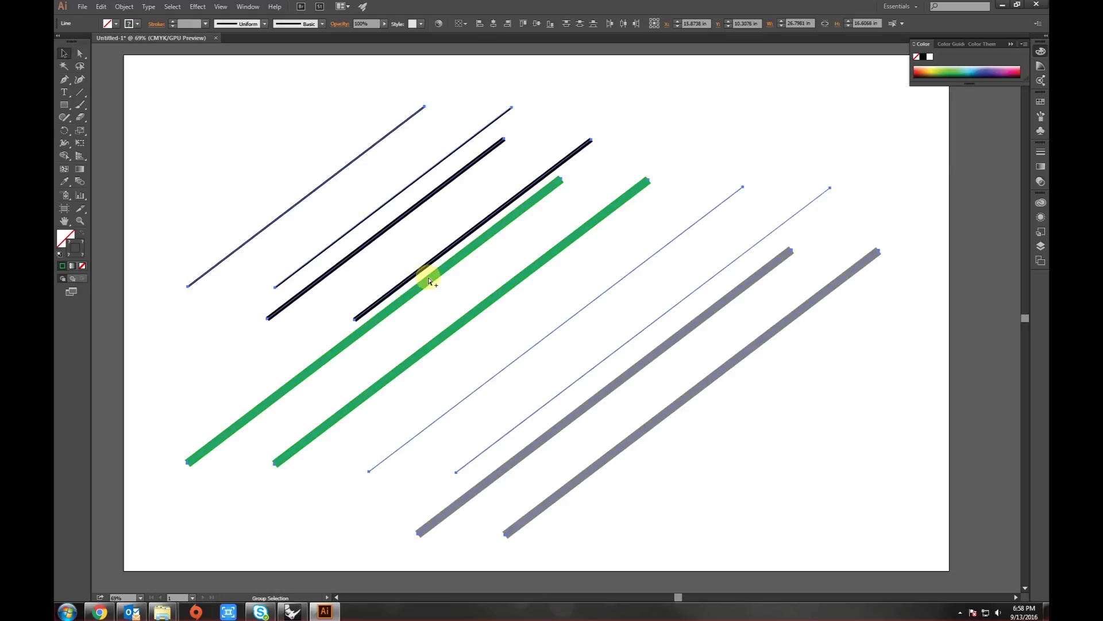
left_click_drag(503, 296, 661, 313, "alt")
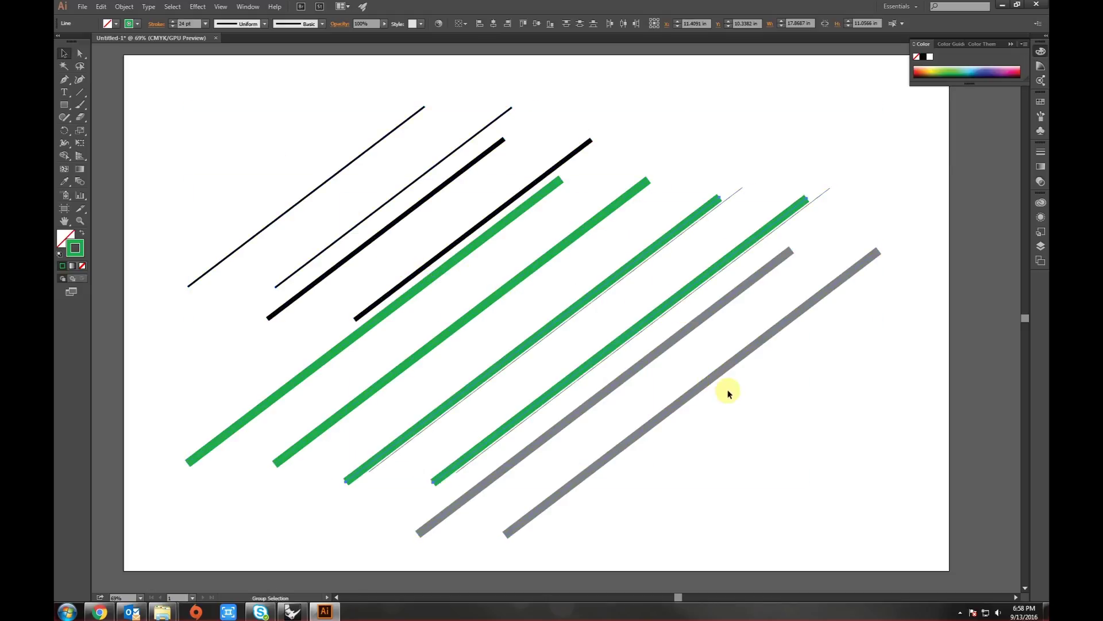
left_click(736, 423)
Copy all lines up-right, rotate the copy, and drop more shifted copies into a dense tangle.
key("ctrl+a")
left_click_drag(461, 253, 567, 224, "alt")
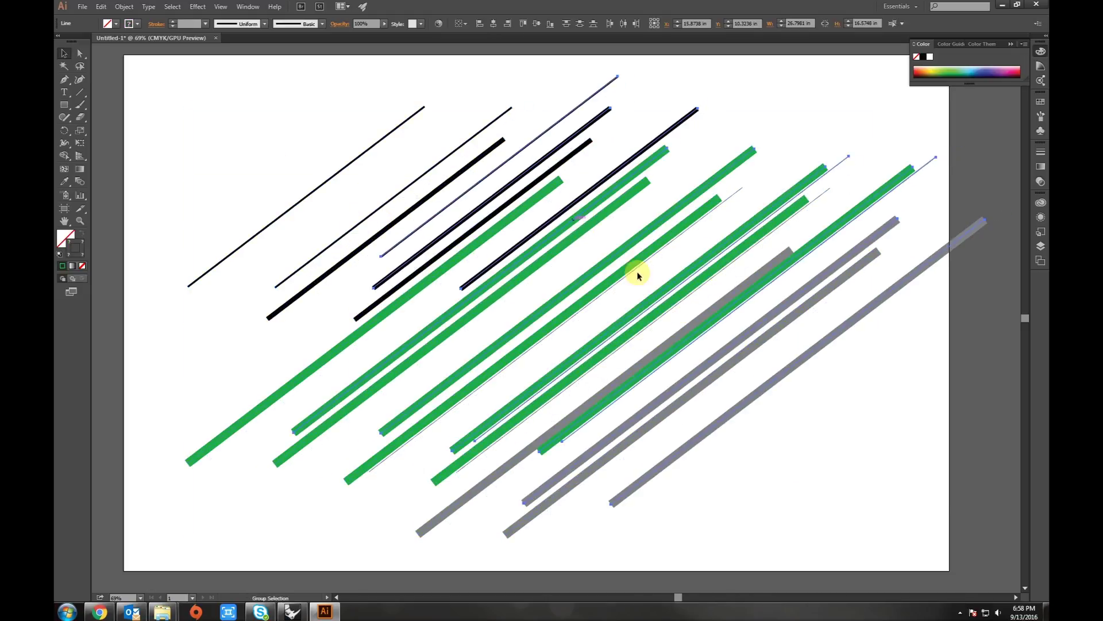
mouse_move(637, 509)
left_mouse_down()
mouse_move(612, 158)
mouse_move(530, 157)
left_mouse_up()
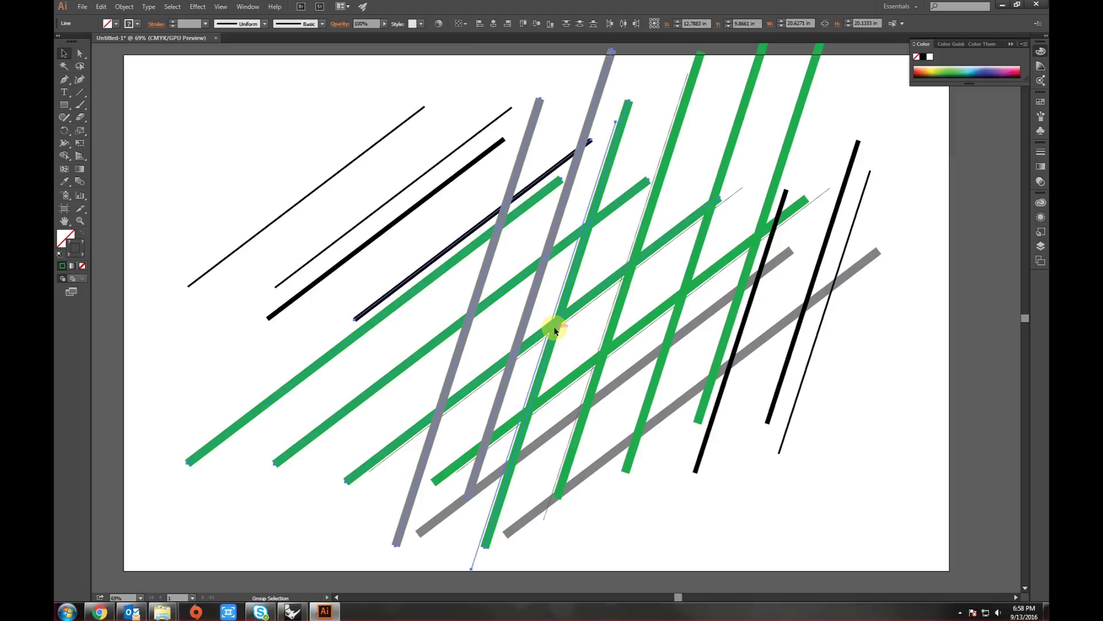
mouse_move(562, 325)
left_mouse_down()
mouse_move(299, 276)
mouse_move(320, 263)
mouse_move(554, 291)
left_mouse_up()
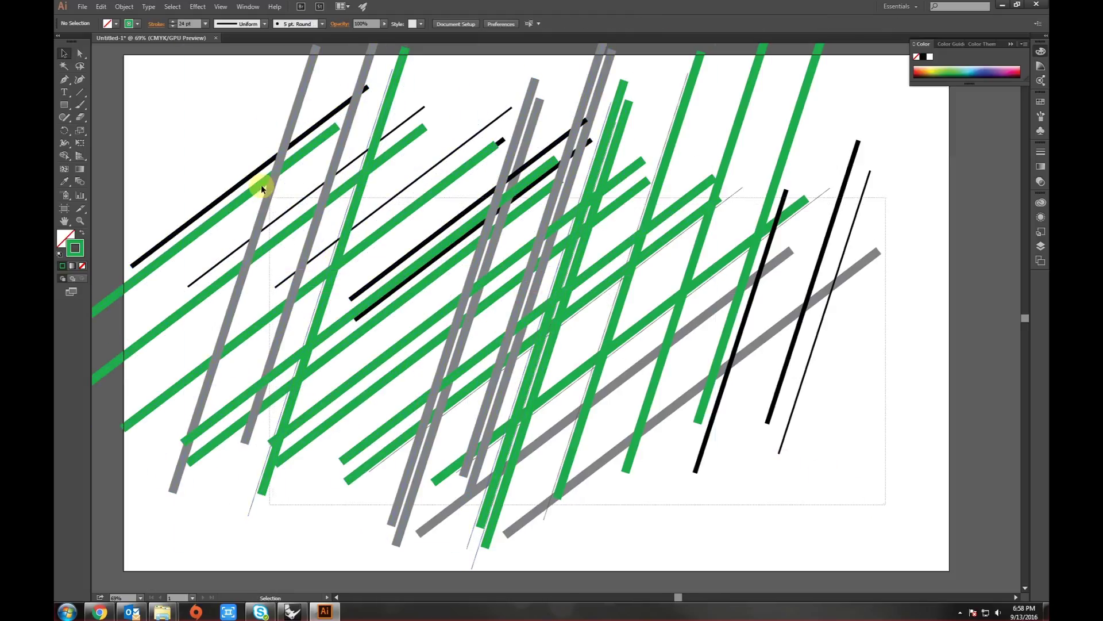
left_click_drag(858, 500, 264, 184)
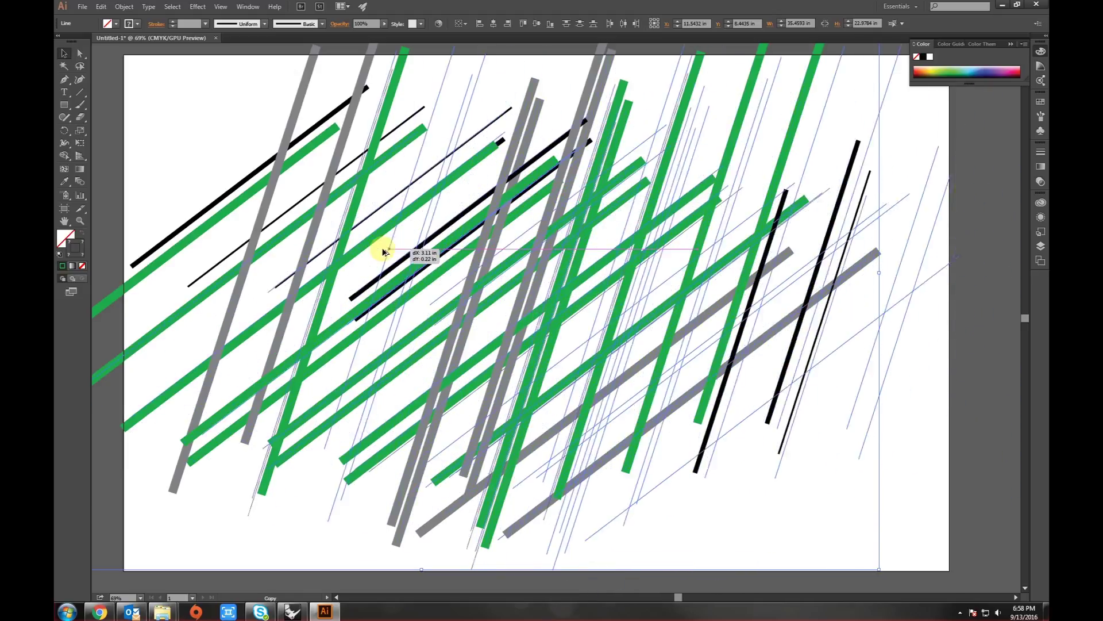
left_click_drag(309, 246, 387, 247)
left_click(911, 463)
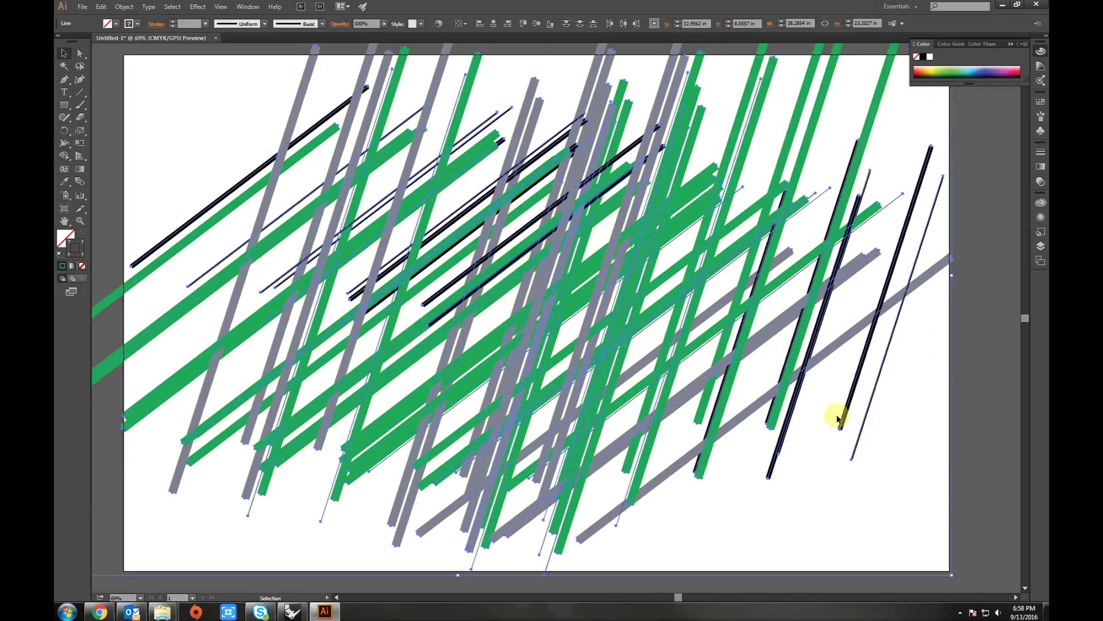
Set every line to 44% opacity in the Transparency panel, then deselect.
left_click(1040, 181)
left_click(1018, 158)
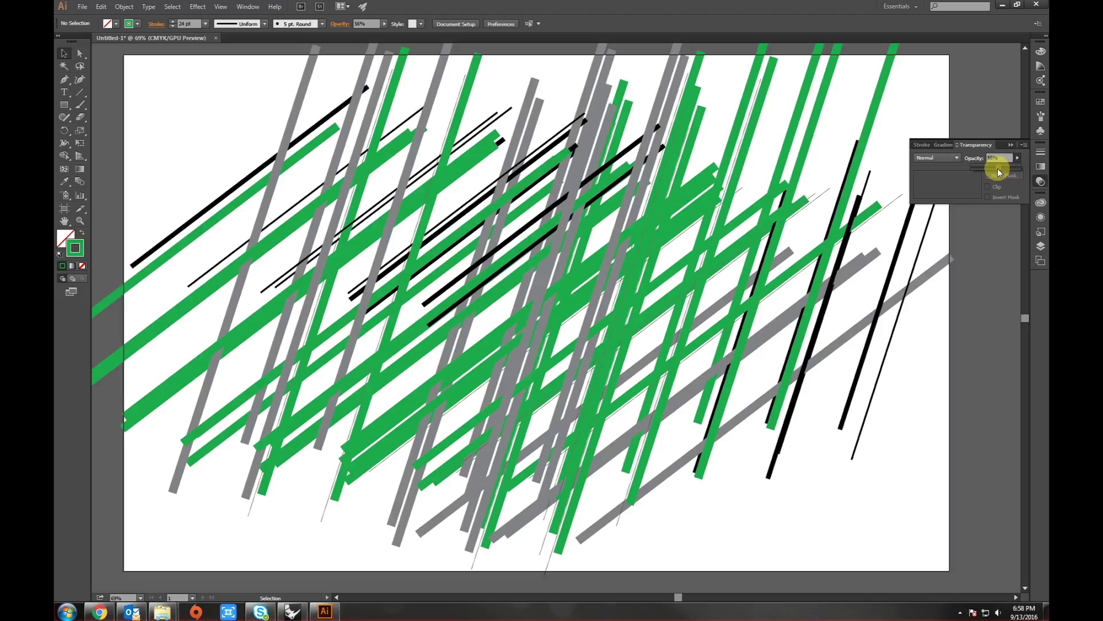
key("ctrl+a")
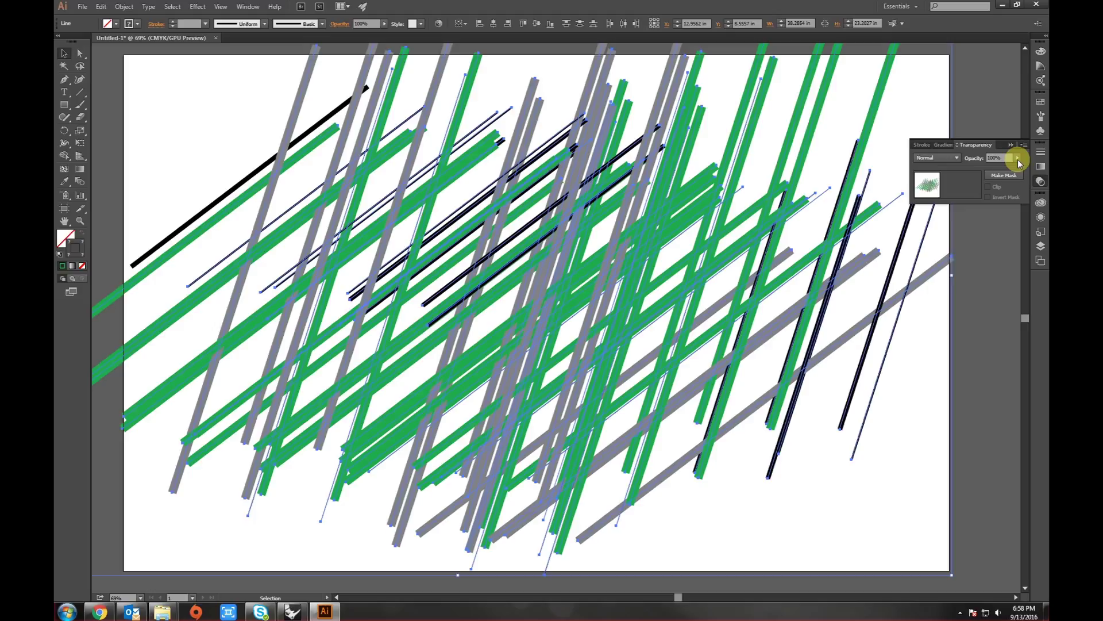
type("44")
key("Return")
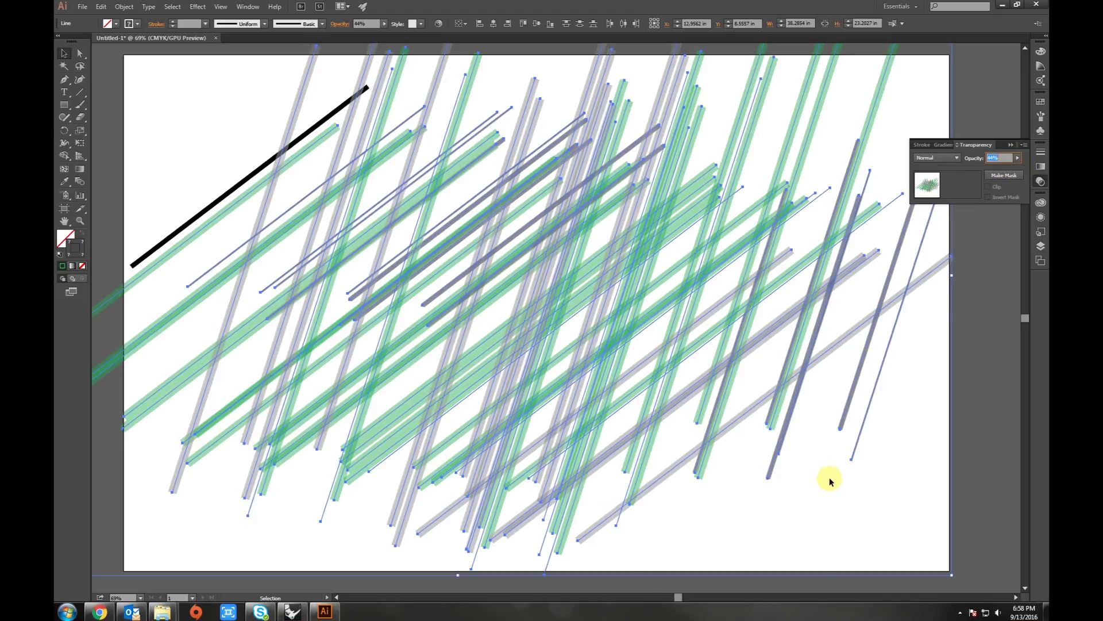
left_click(819, 473)
scroll(796, 406, "up", 1)
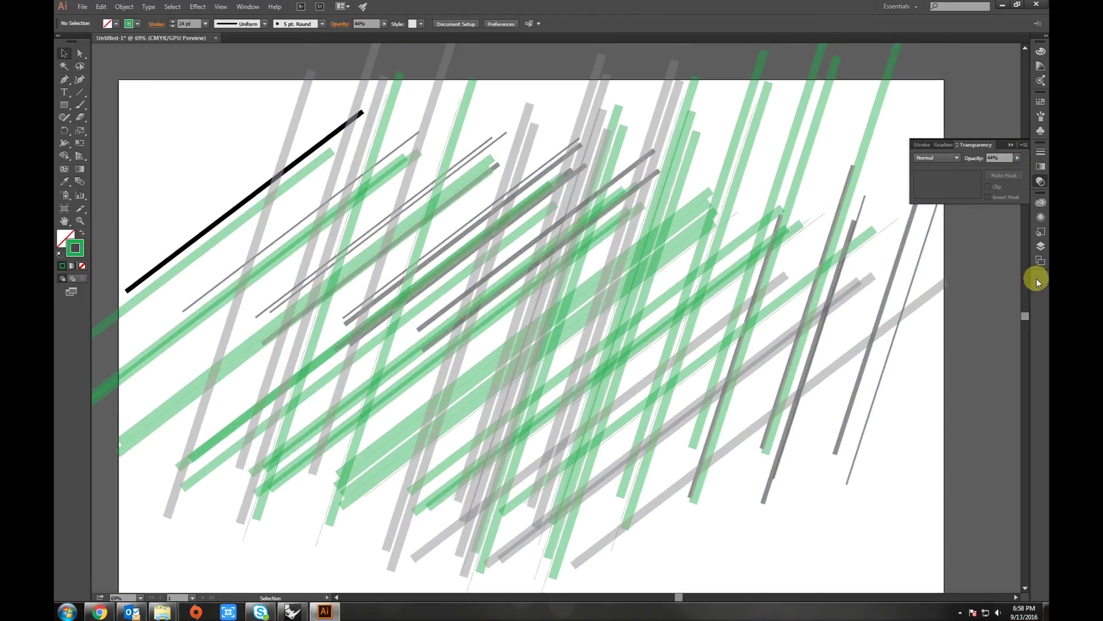
Show the Layers panel and create new empty layers above Layer 1.
left_click(1040, 245)
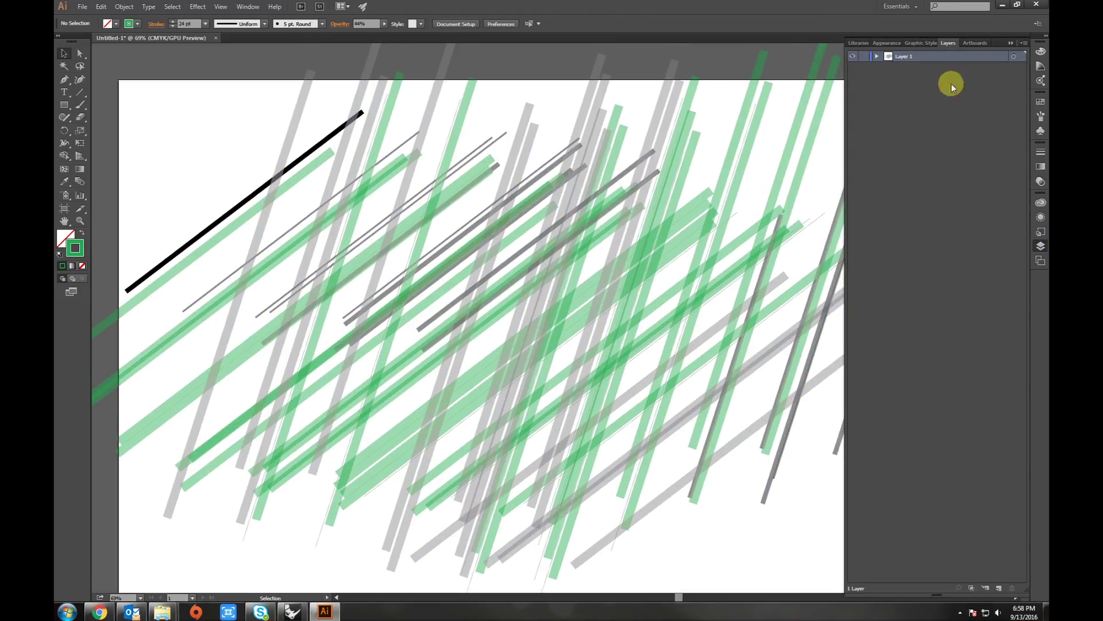
left_click(1013, 56)
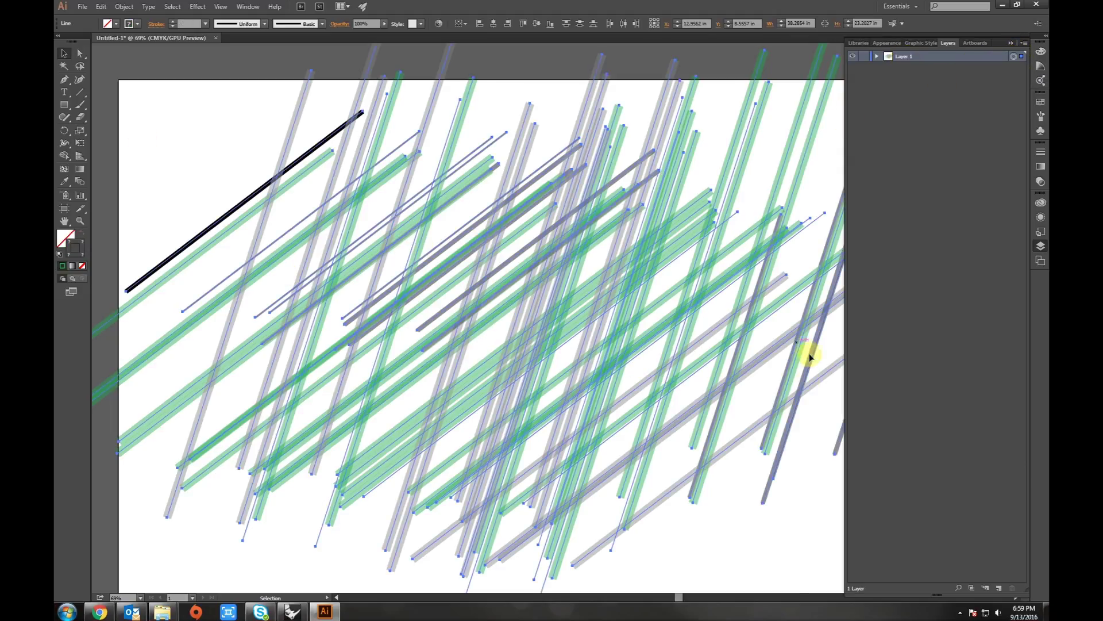
left_click(759, 515)
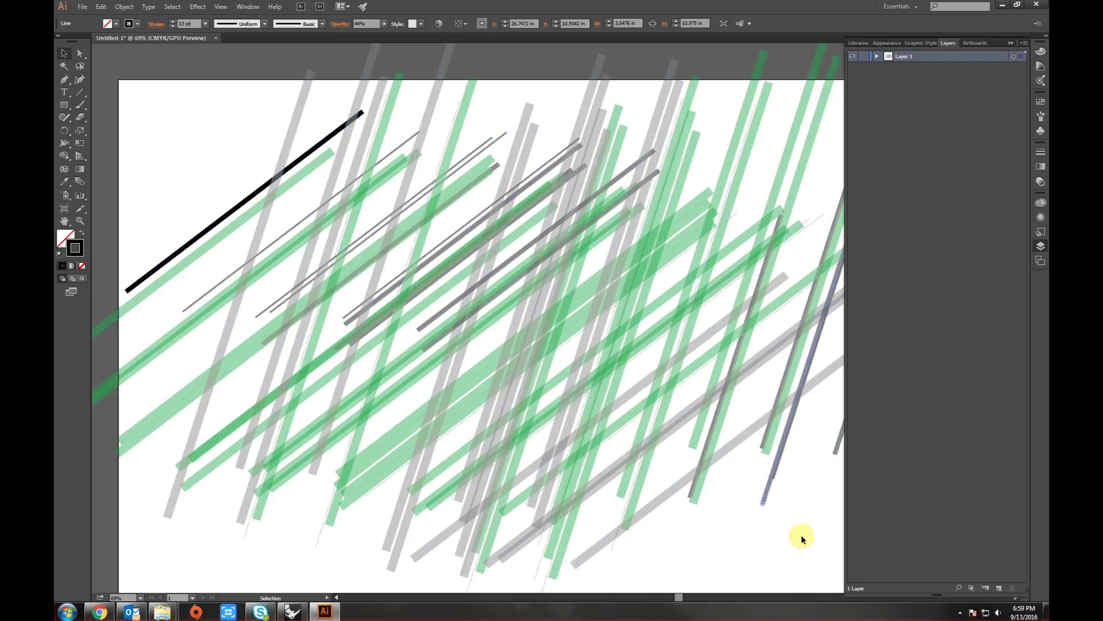
left_click(1001, 590)
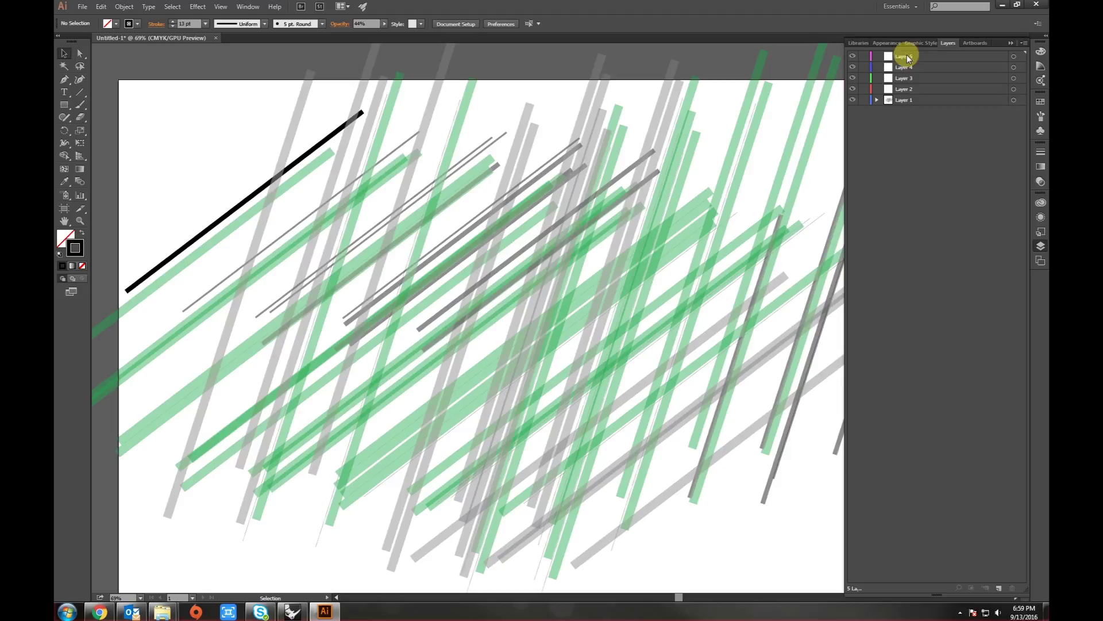
Select the thin grey lines by Same > Appearance, move them to Layer 2 and lock it.
left_click(905, 100)
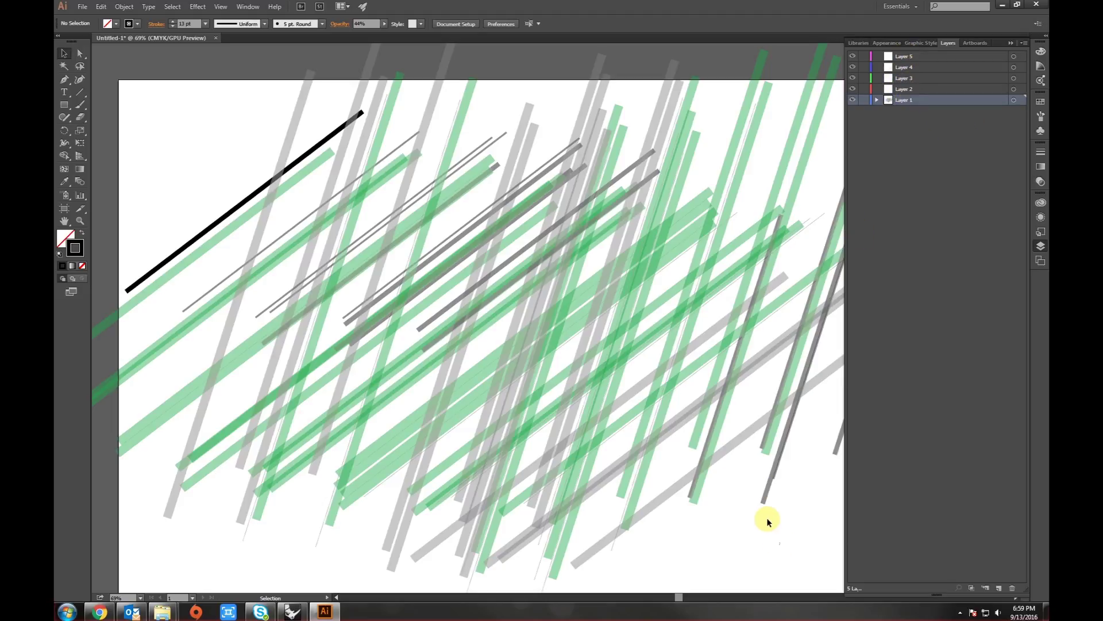
left_click(765, 498)
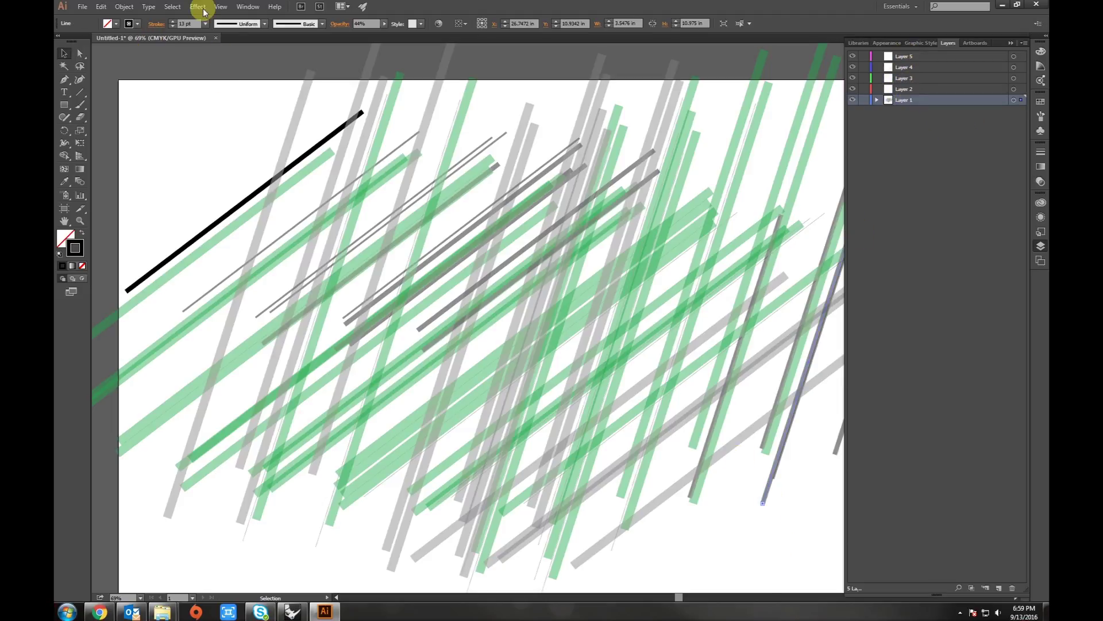
left_click(173, 7)
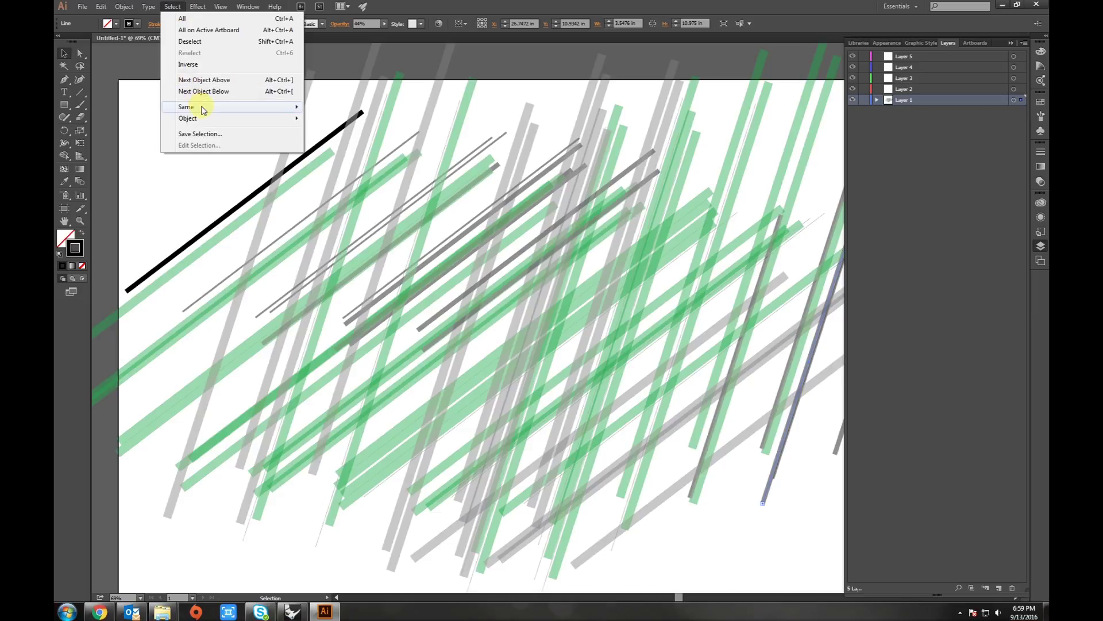
mouse_move(186, 106)
left_click(342, 109)
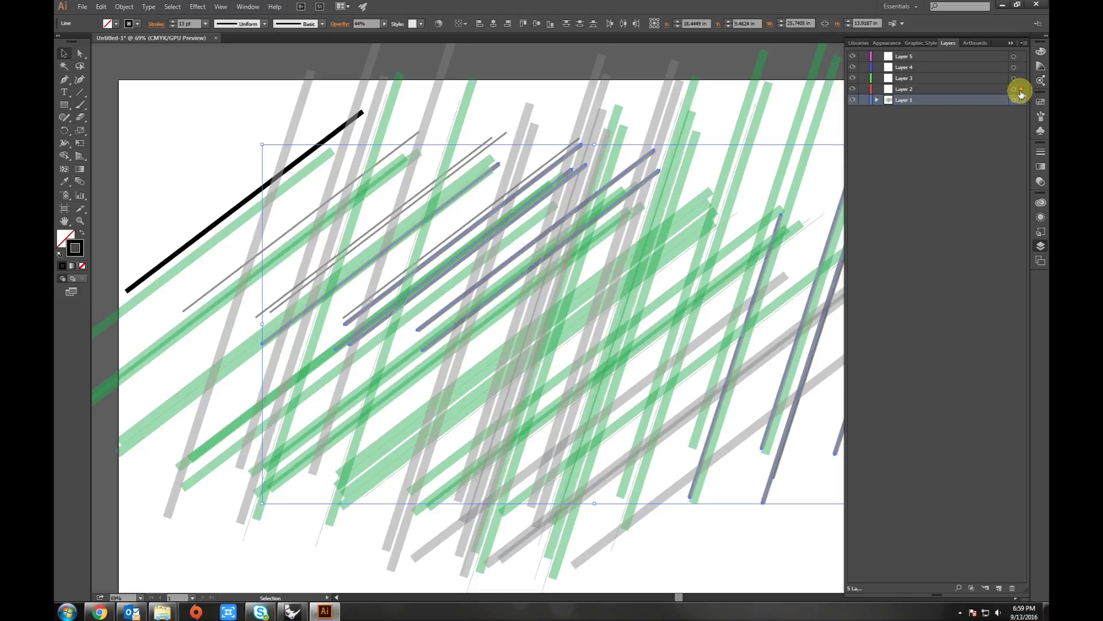
left_click_drag(1019, 93, 1020, 90)
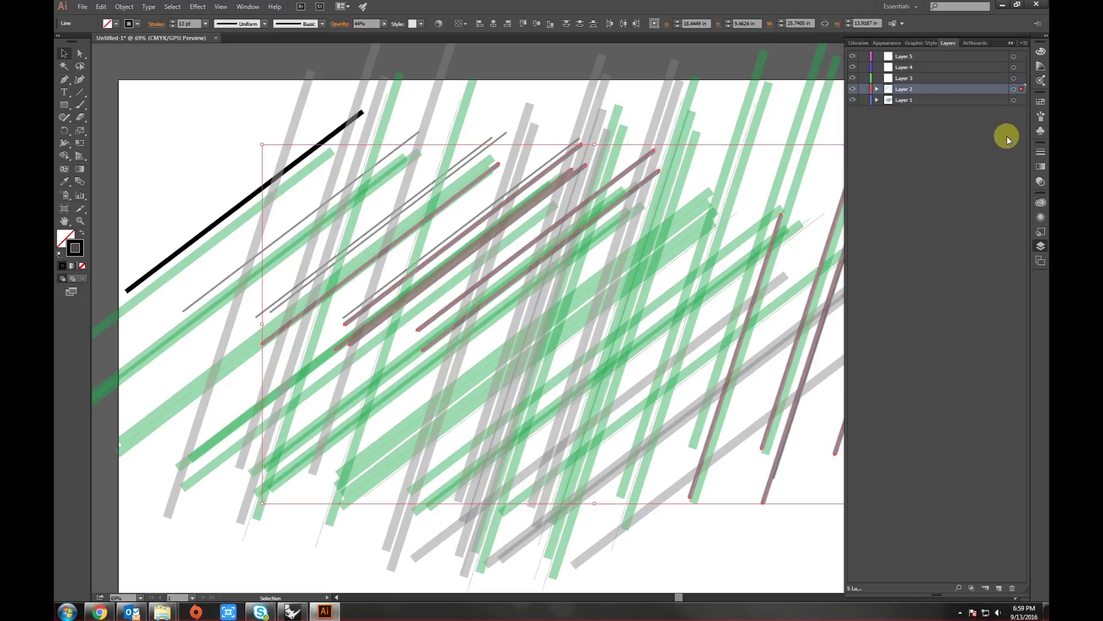
left_click(865, 90)
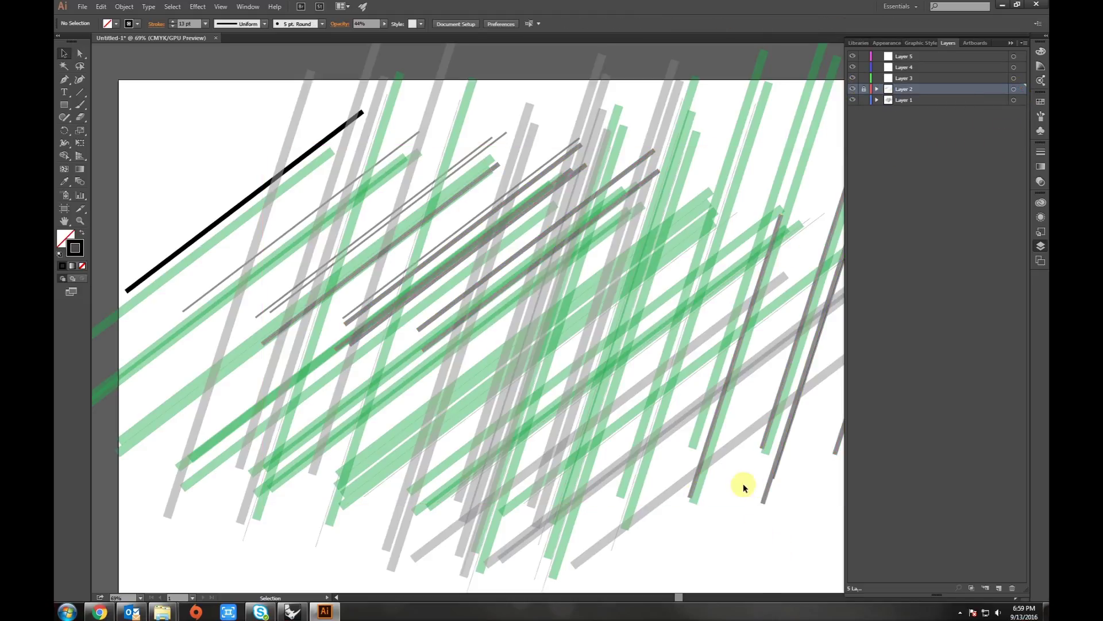
Select the green strokes by Same > Stroke Color, move them to Layer 3 and lock it.
left_click(699, 493)
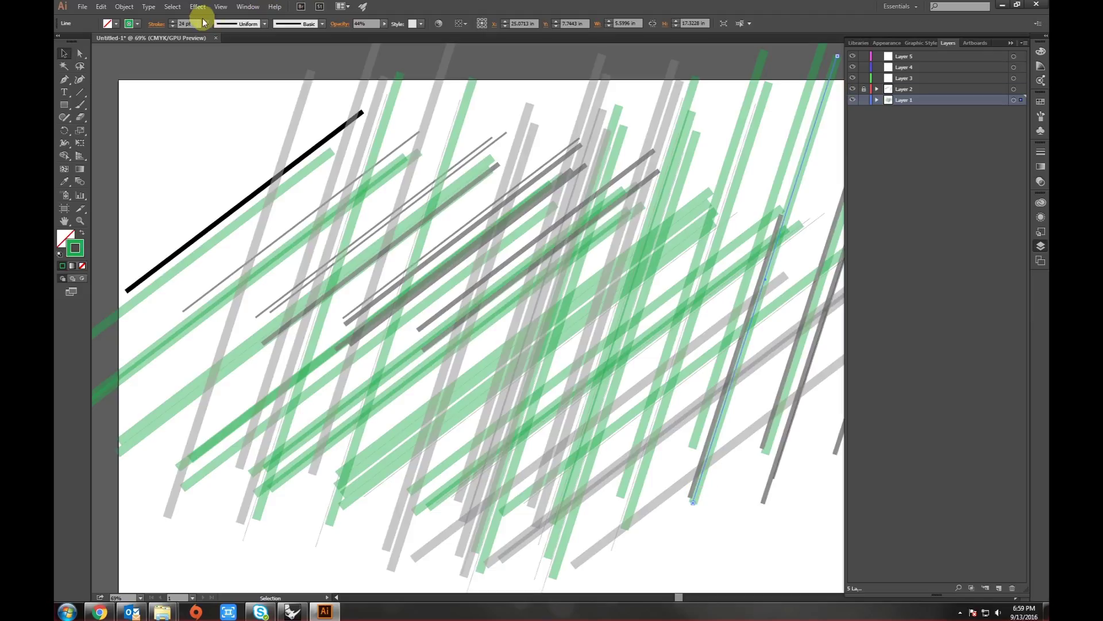
left_click(175, 7)
mouse_move(198, 107)
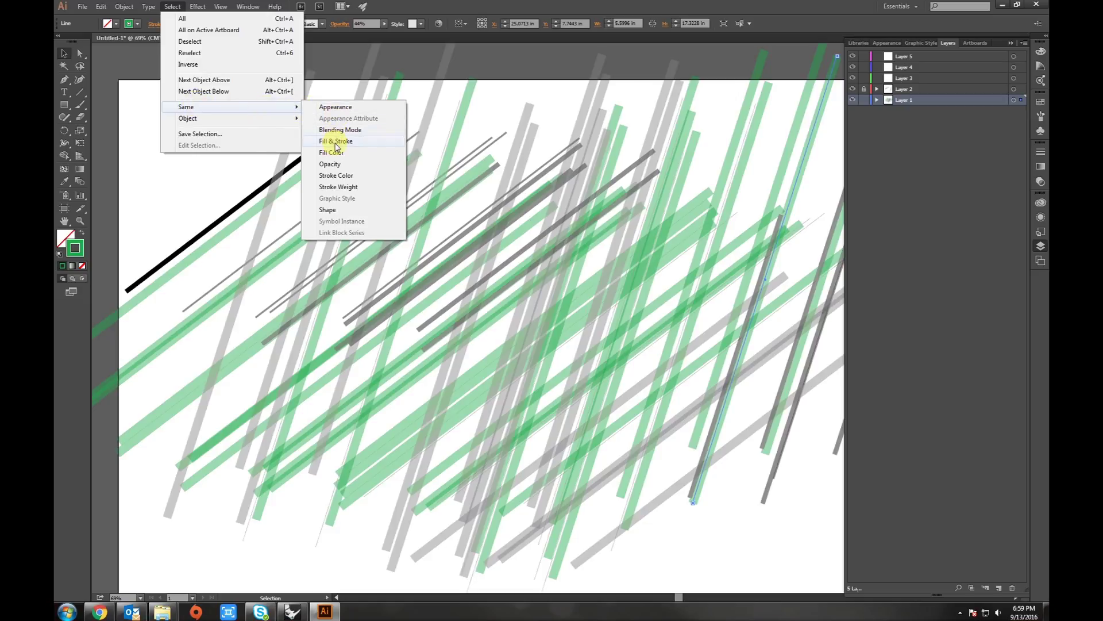
left_click(336, 175)
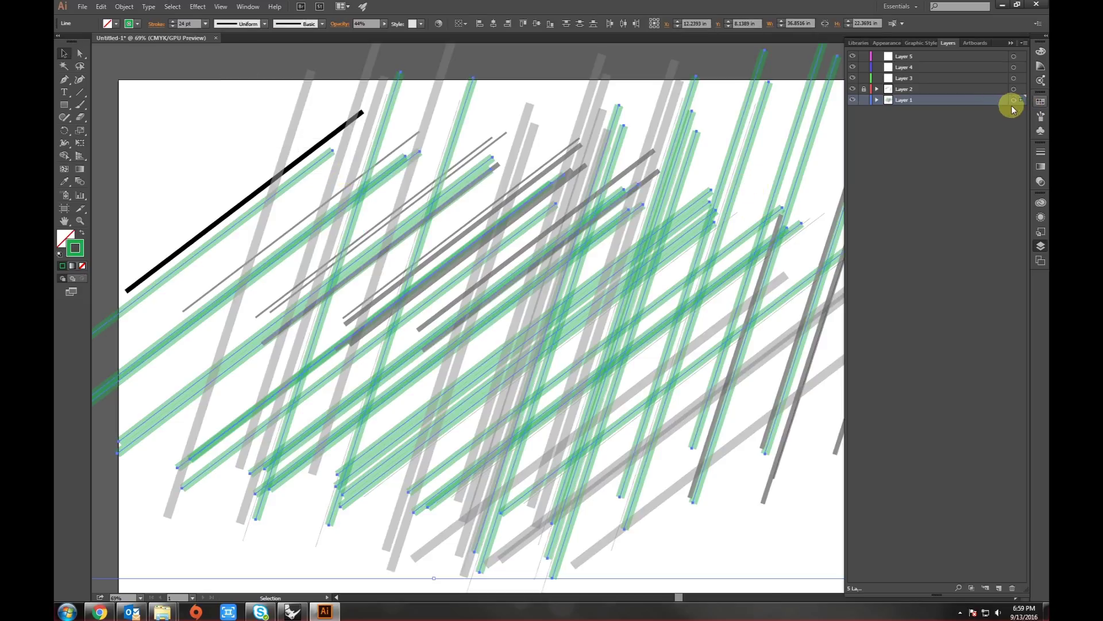
left_click_drag(1021, 102, 1020, 78)
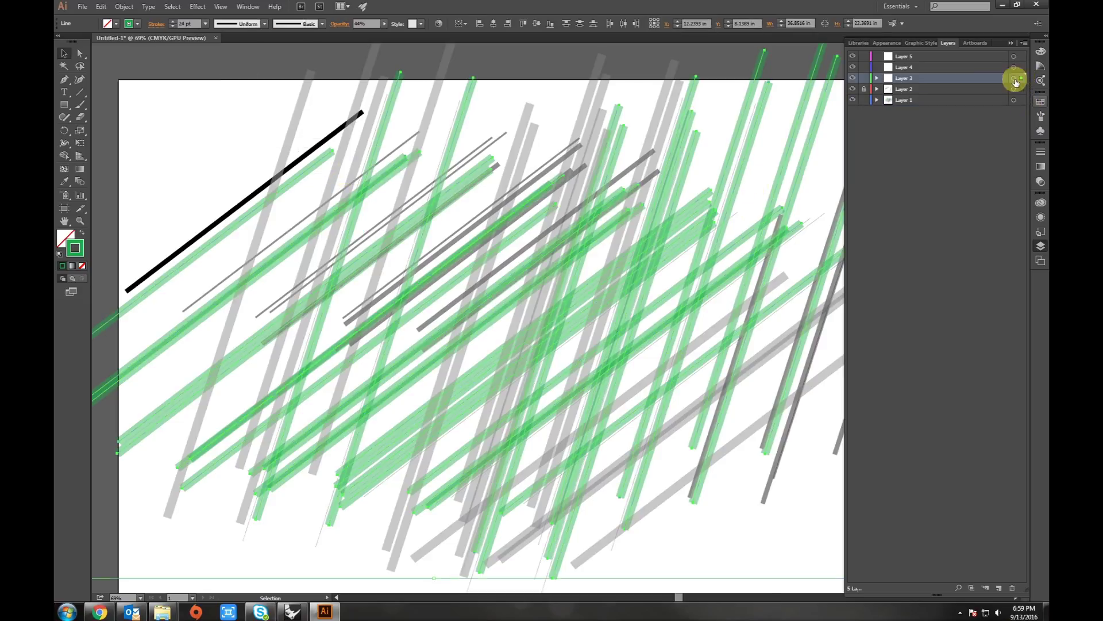
left_click(865, 79)
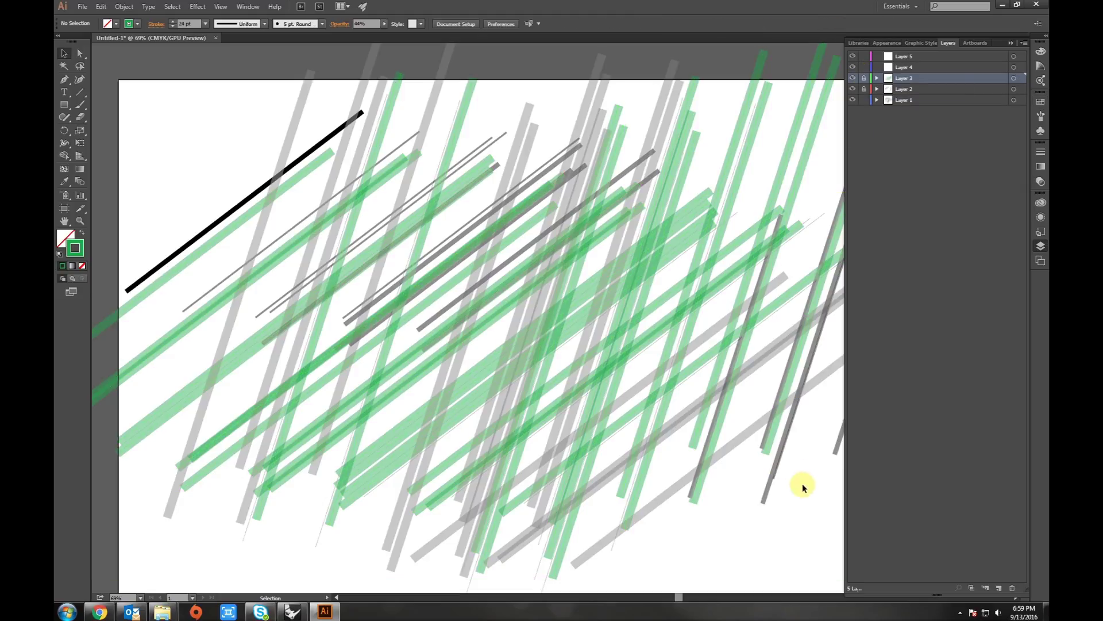
left_click(776, 467)
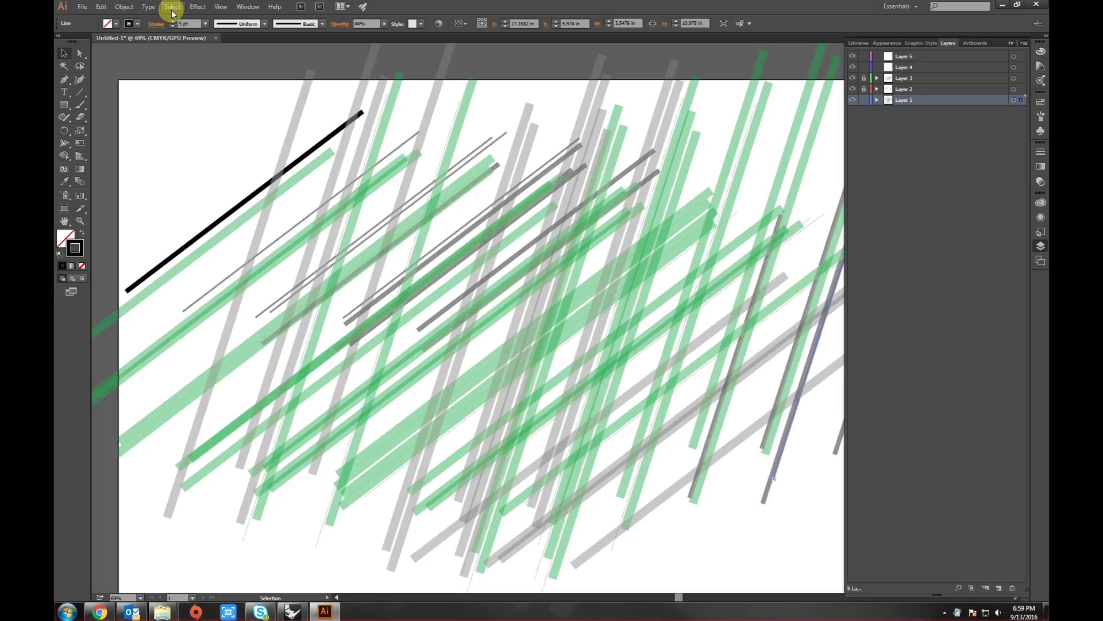
Select the thin dark lines by Same > Stroke Color and lock Layer 4 holding them.
left_click(173, 8)
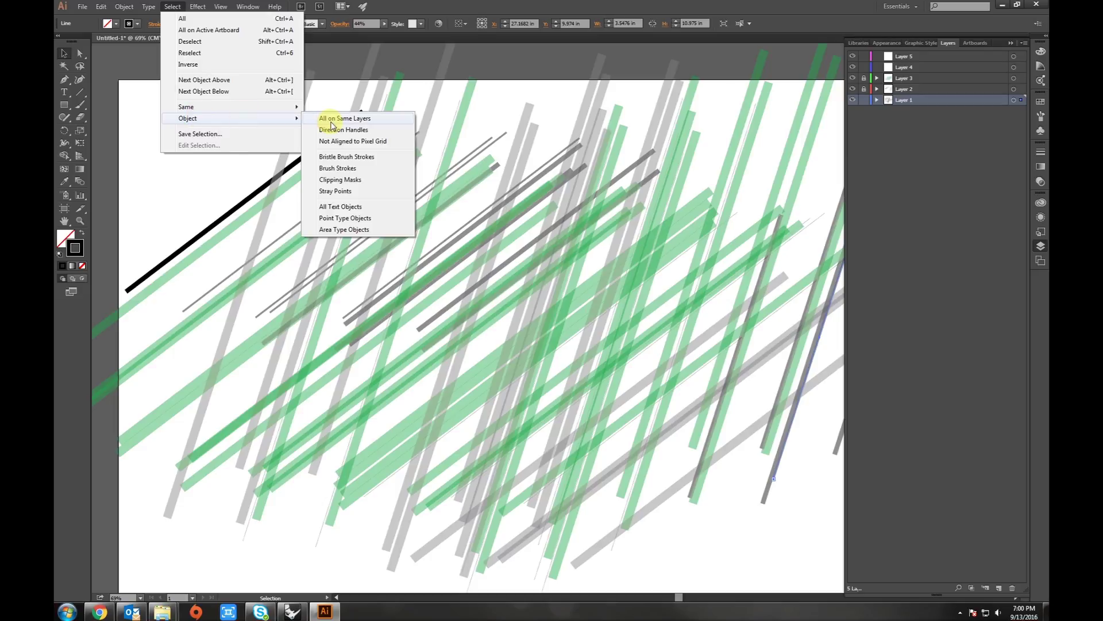
left_click(327, 169)
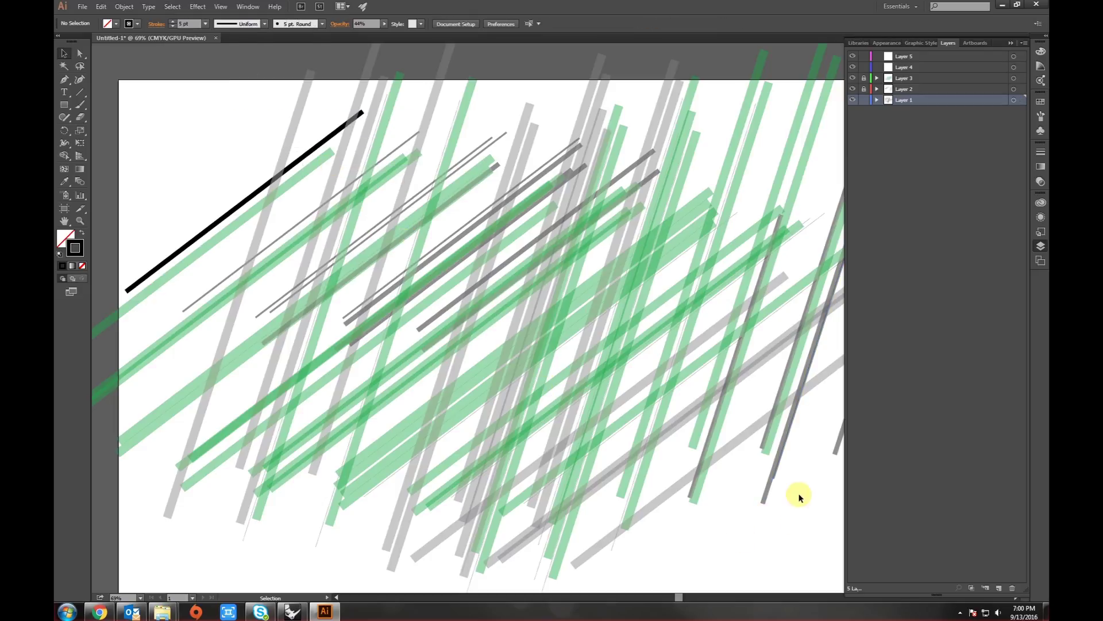
left_click(771, 483)
left_click(172, 6)
mouse_move(186, 106)
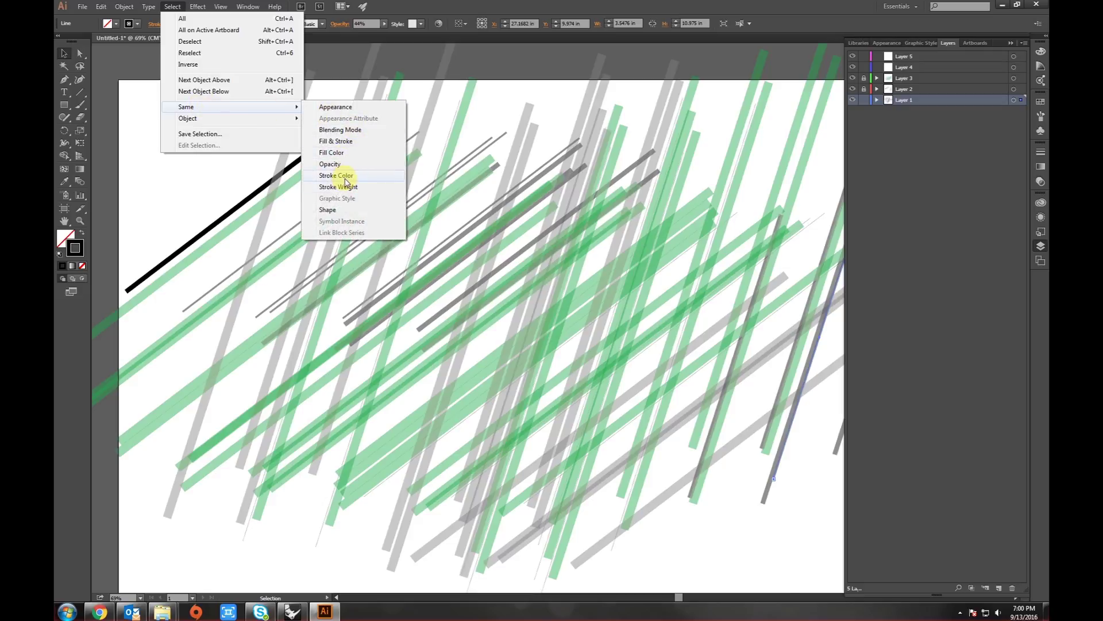
left_click(345, 182)
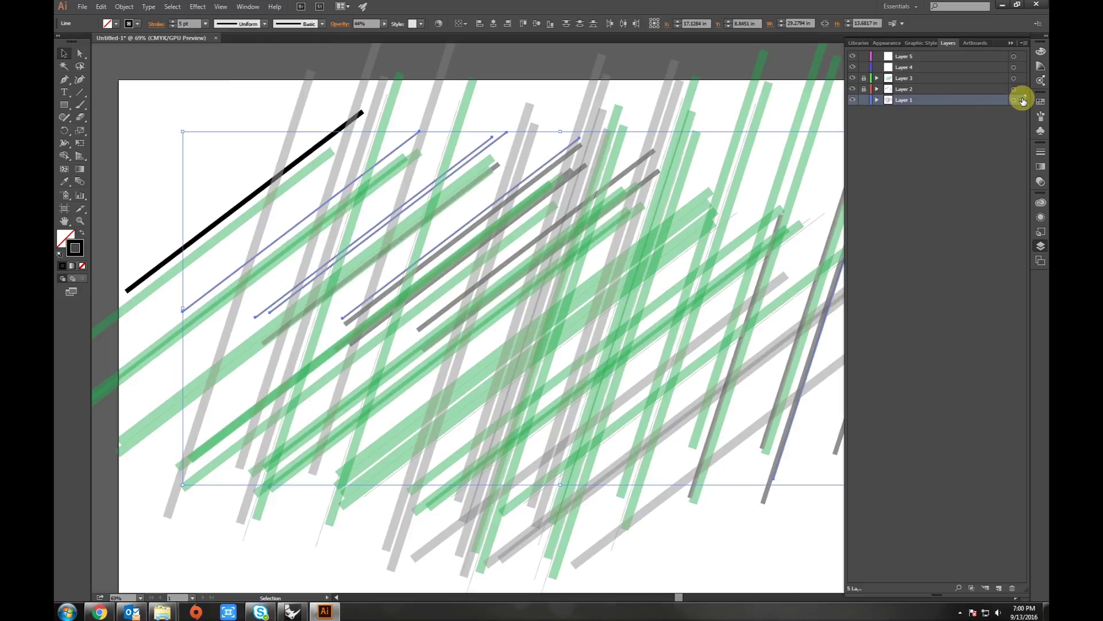
left_click(864, 68)
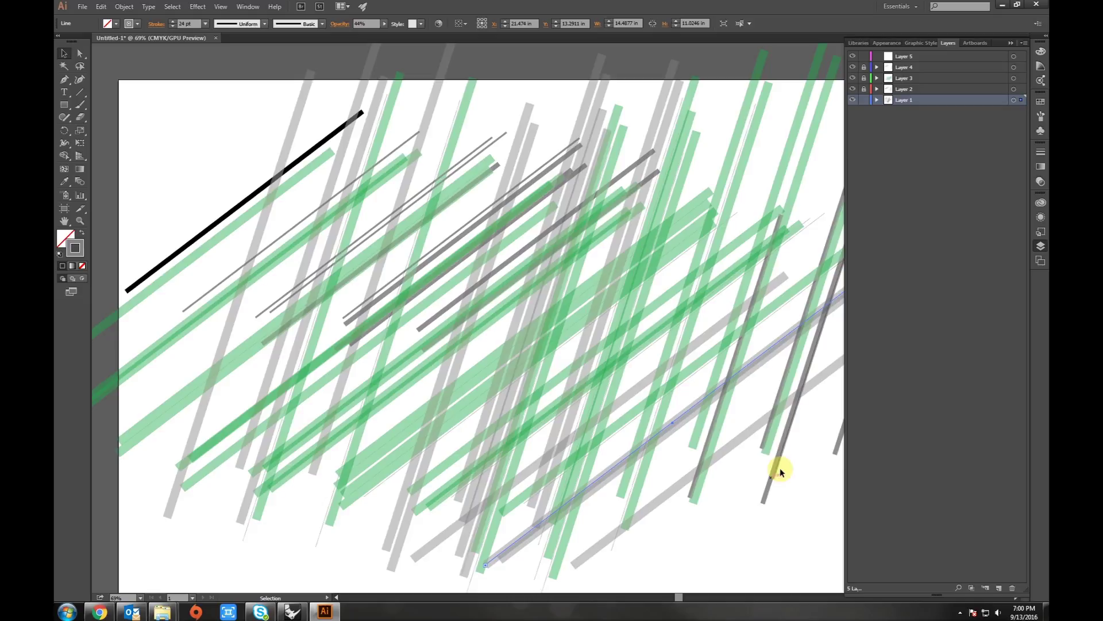
Pick one of the wide grey lines as the next sample.
left_click(677, 446)
left_click(674, 427)
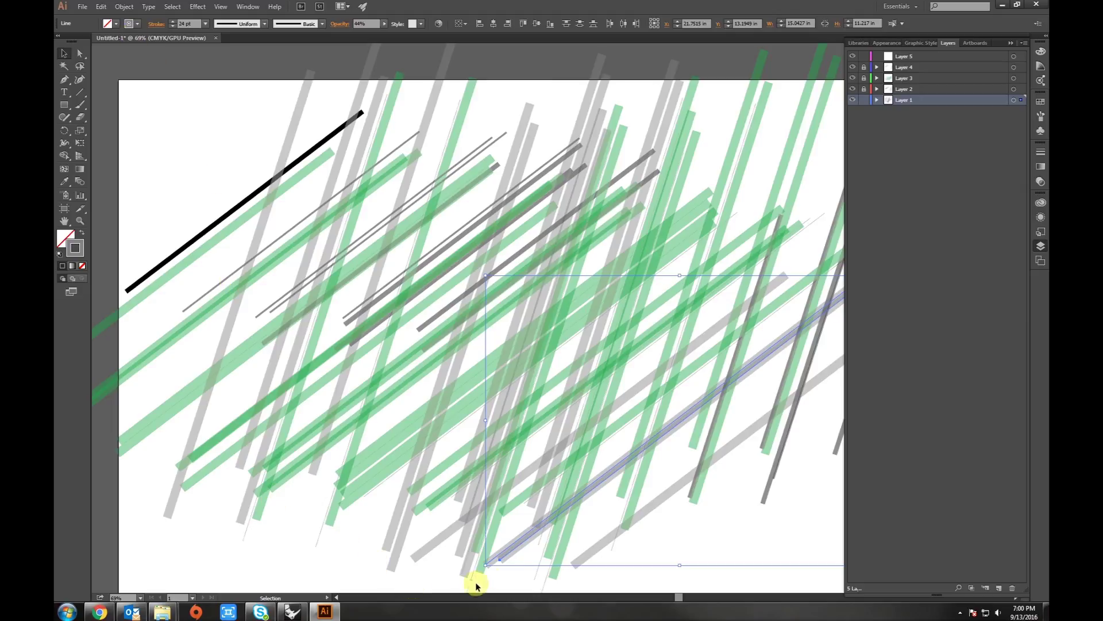
Select the wide grey lines by Same > Opacity, put them on Layer 5 and lock it.
left_click(170, 7)
mouse_move(186, 107)
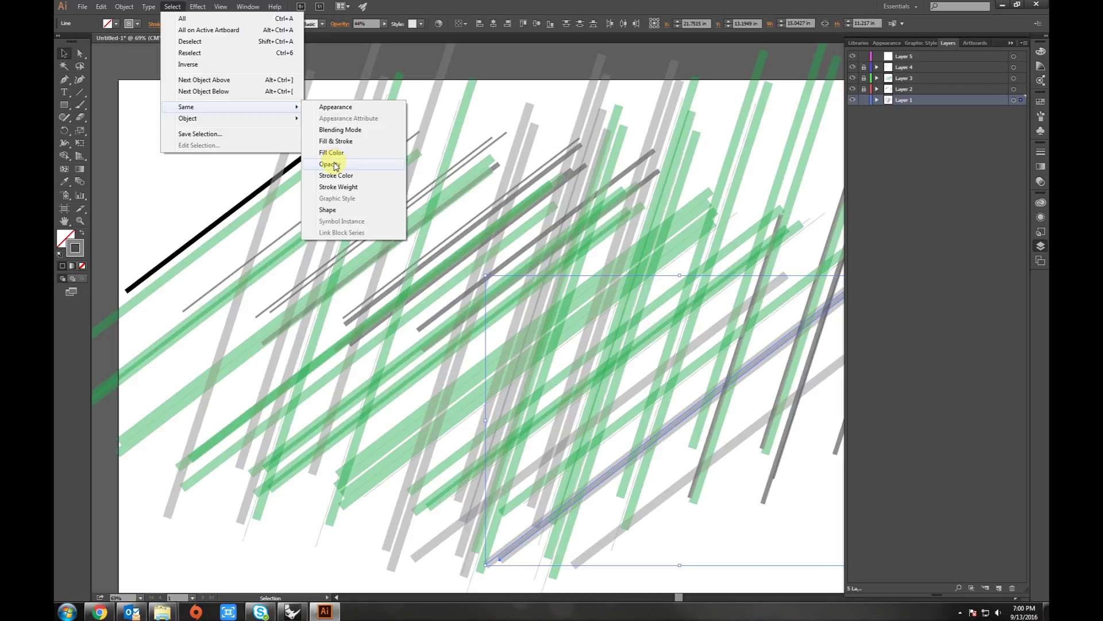
left_click(335, 166)
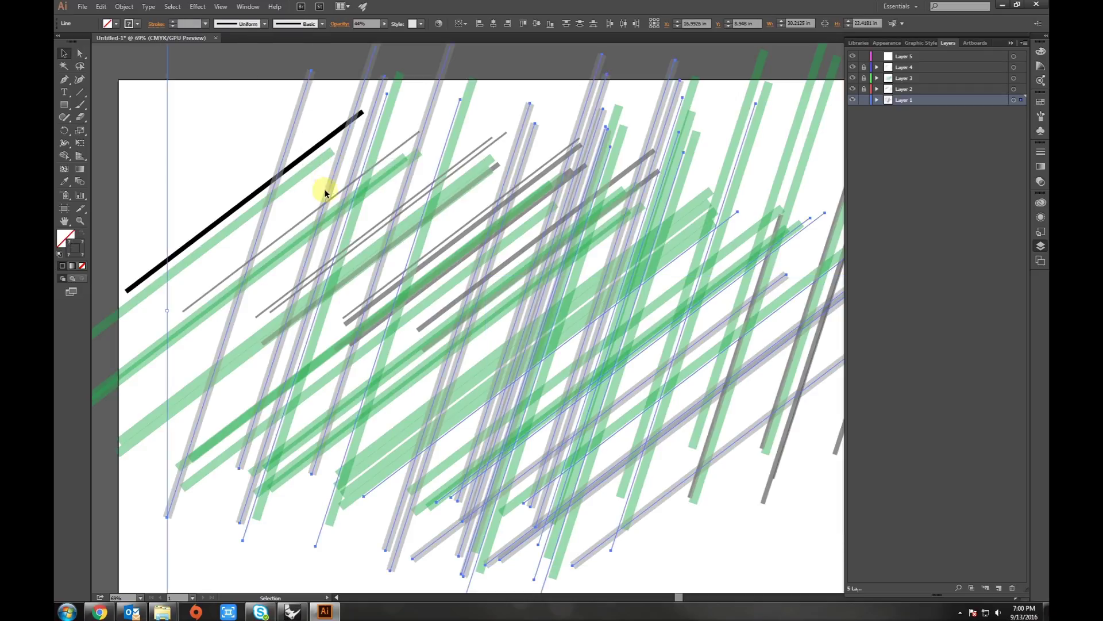
left_click(1024, 55)
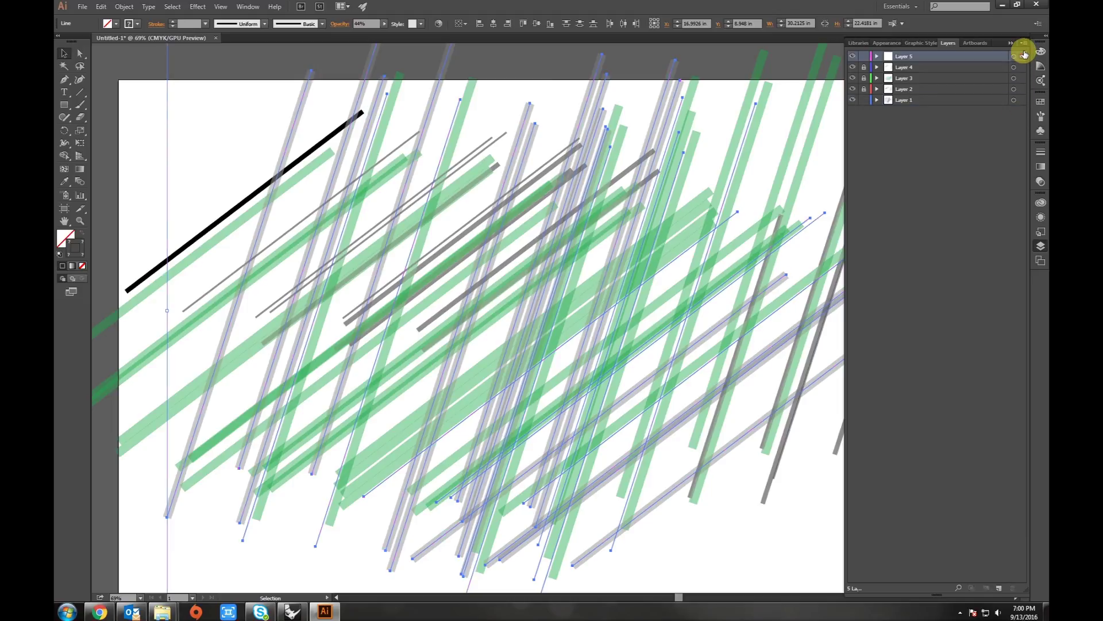
left_click(368, 212)
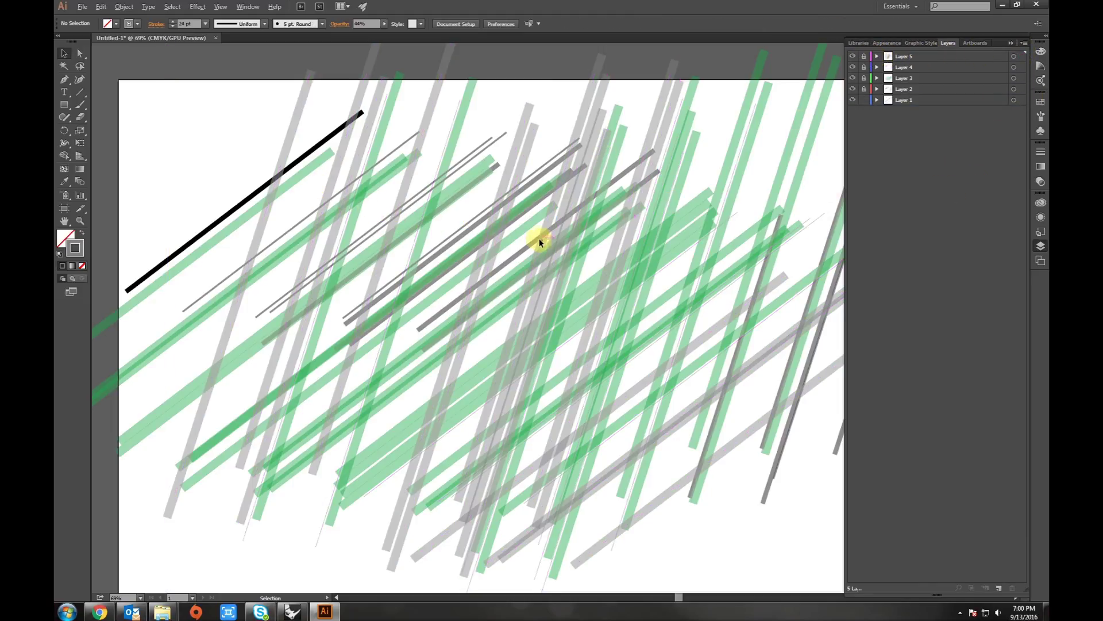
scroll(572, 254, "down", 1)
scroll(443, 265, "down", 1)
scroll(609, 350, "down", 1)
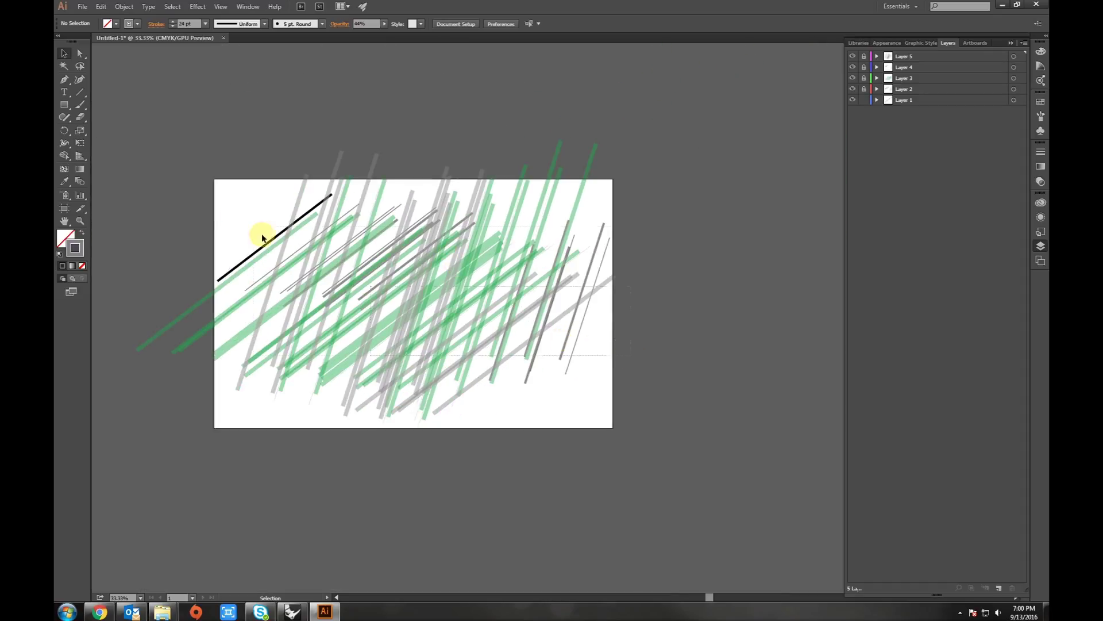
Select and delete the lone black line, leaving Layer 1 empty.
left_click(256, 255)
key("Delete")
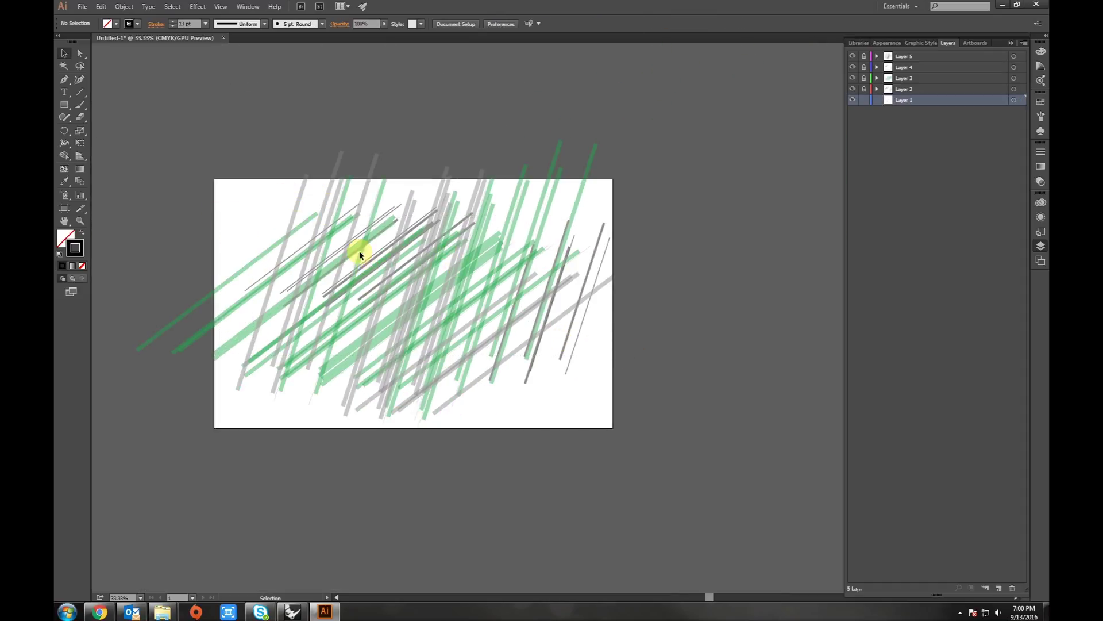
left_click_drag(359, 252, 440, 298)
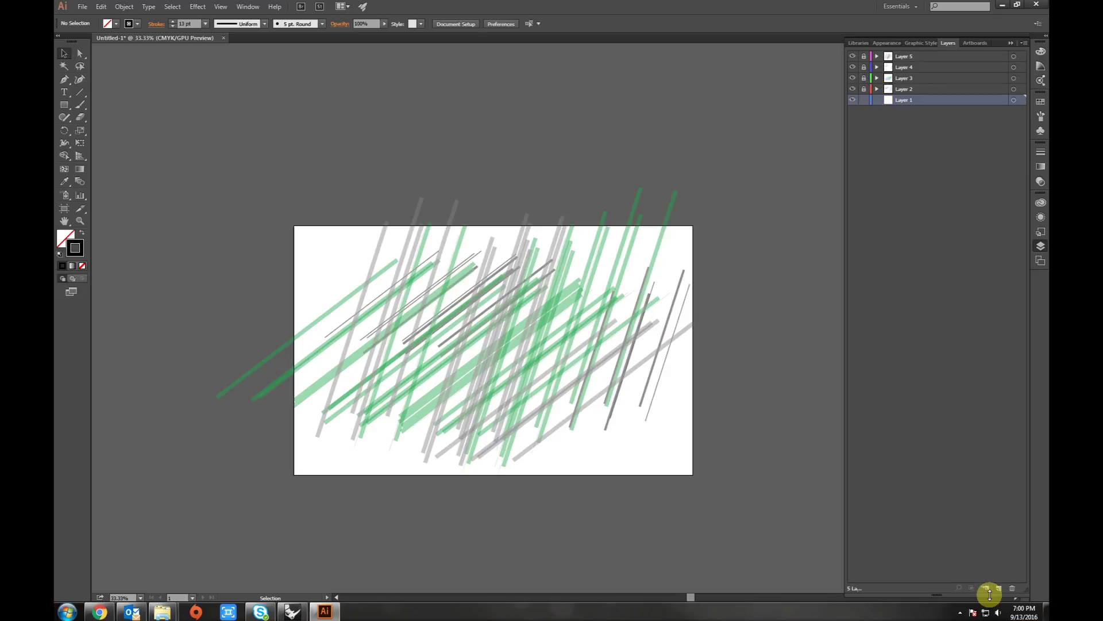
Delete empty Layer 1, then expand Layer 2 and highlight all its <Line> objects.
left_click(1010, 586)
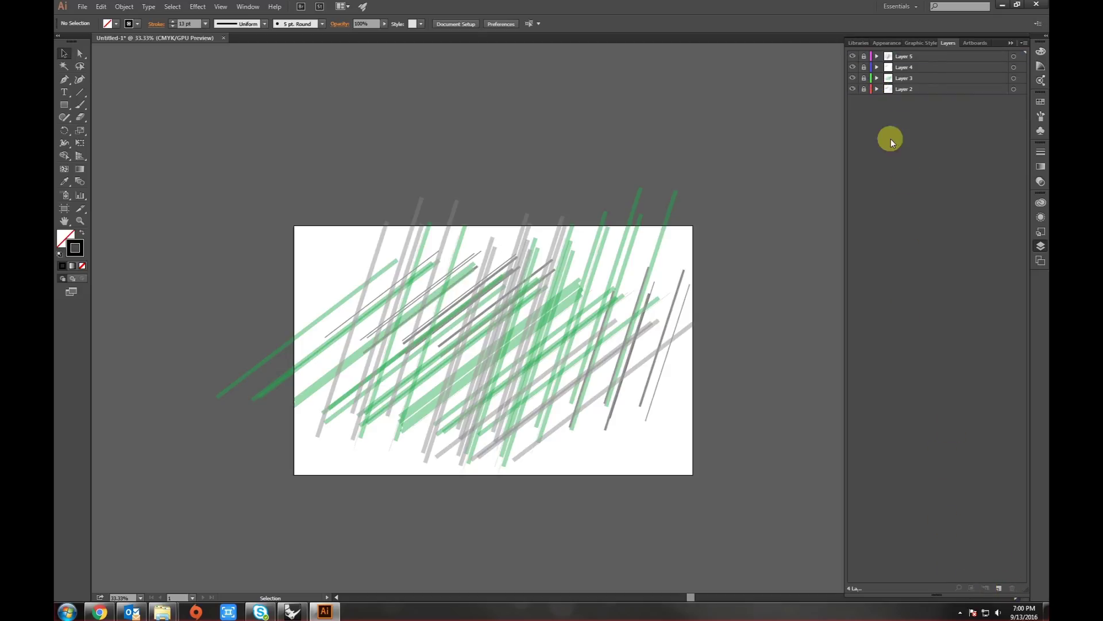
left_click(876, 88)
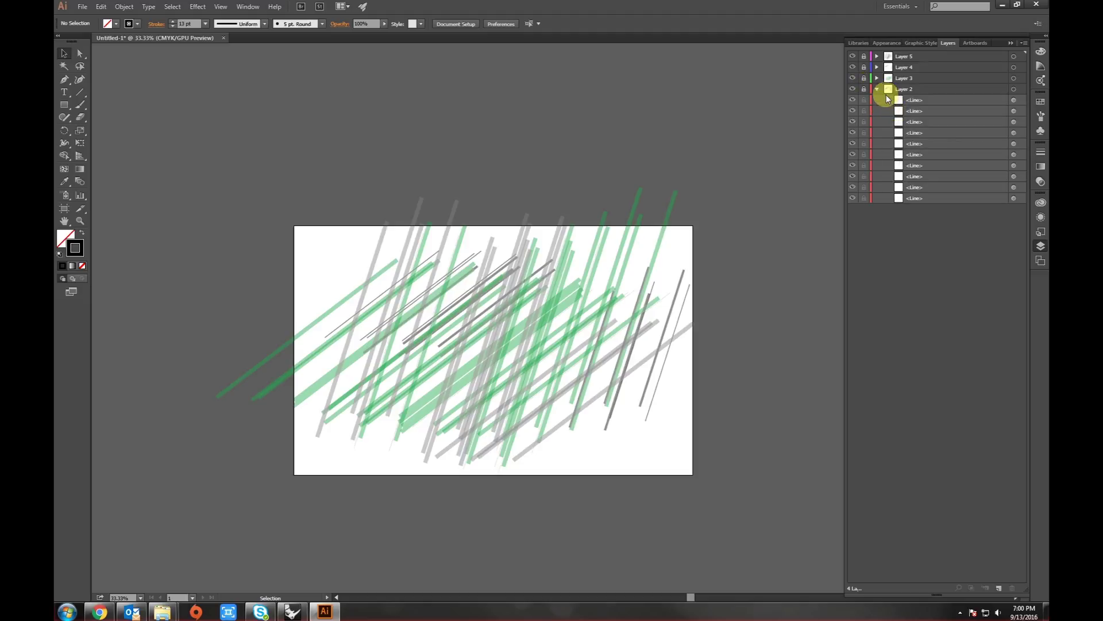
left_click(911, 101)
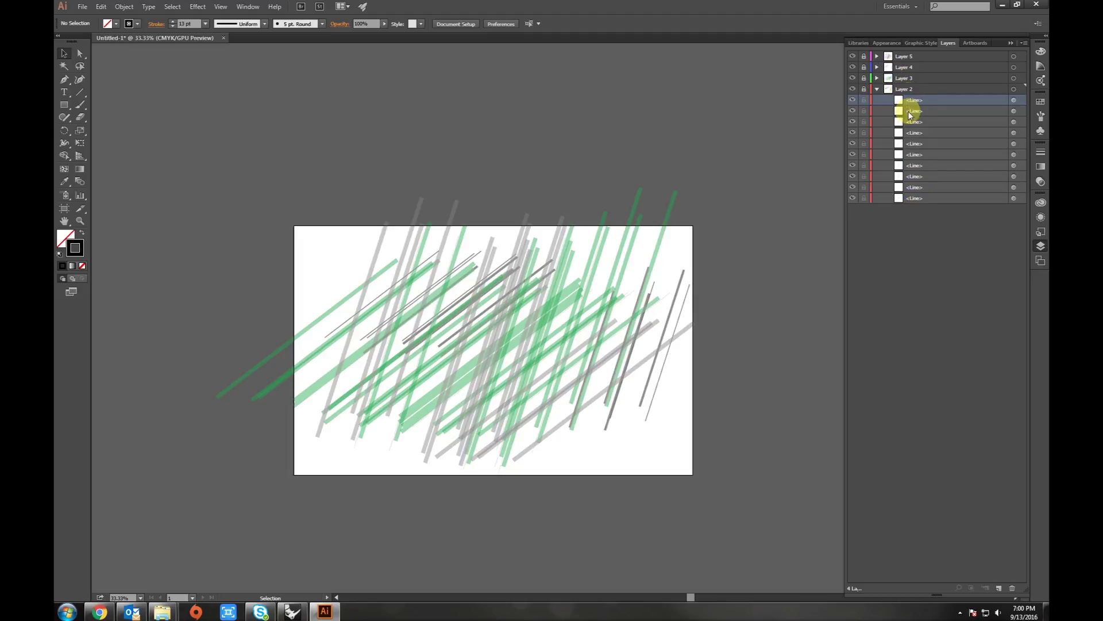
left_click_drag(914, 102, 920, 211)
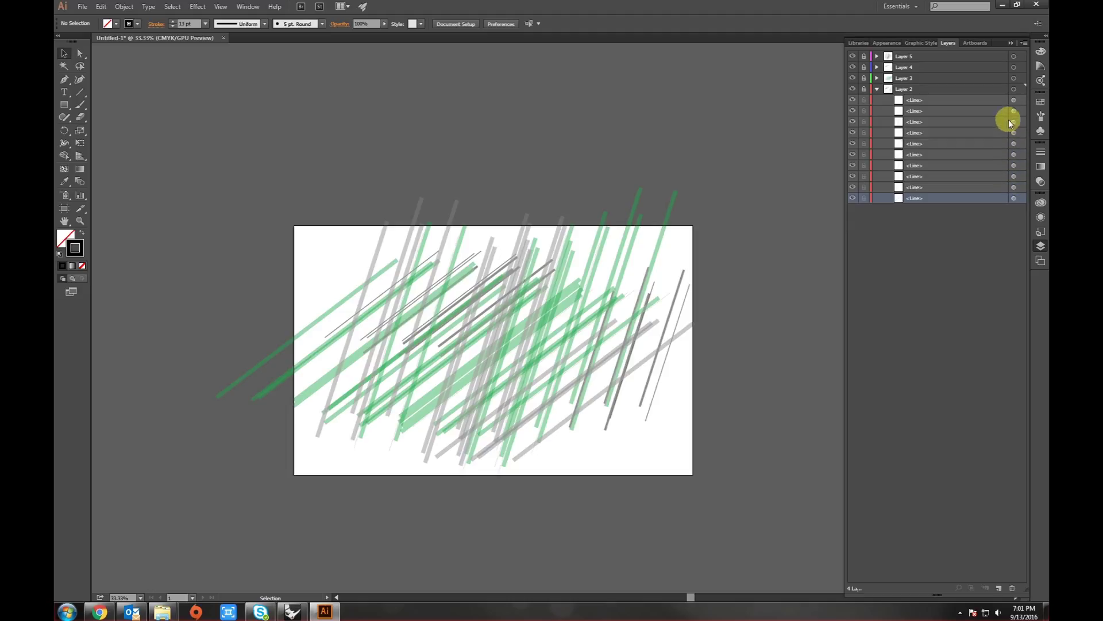
Clear the highlight and hide Layers 2, 3 and 4.
left_click(884, 220)
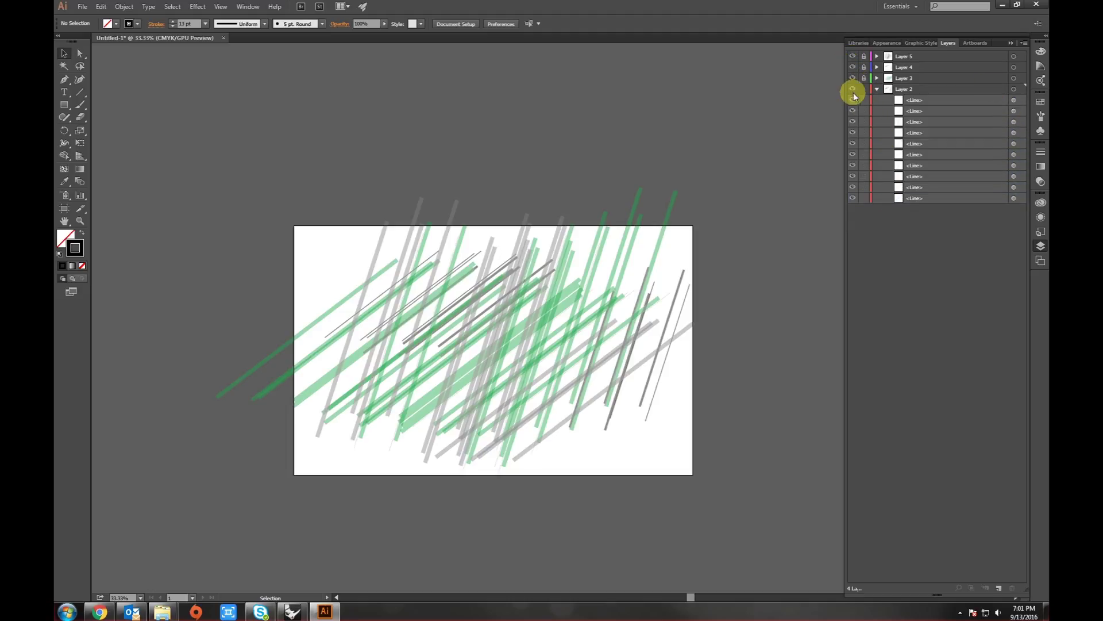
left_click(853, 89)
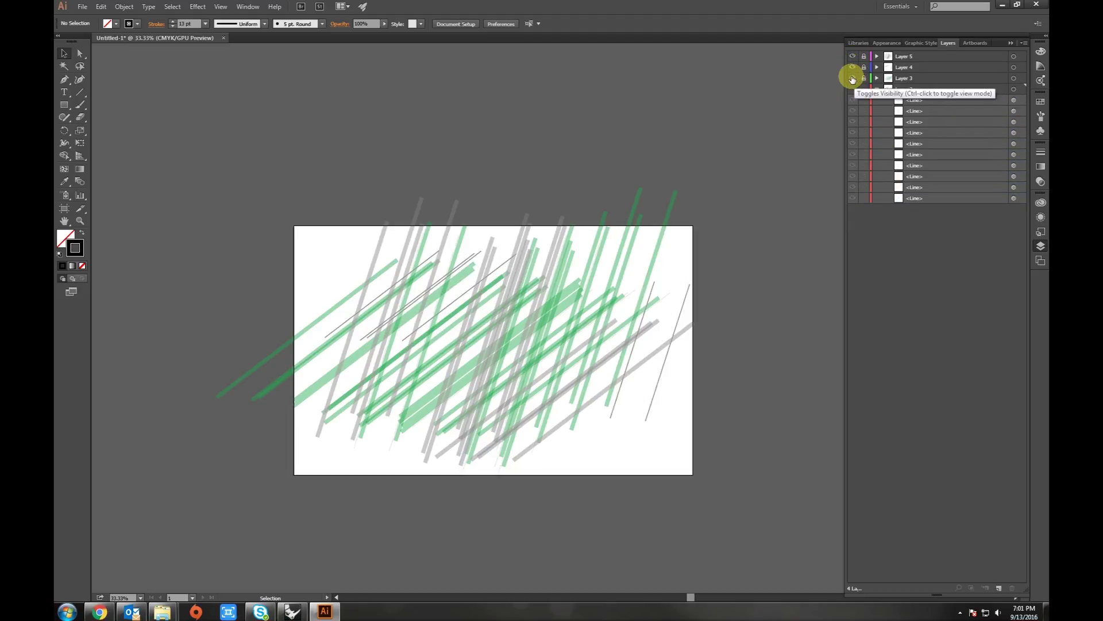
left_click(854, 77)
left_click(854, 67)
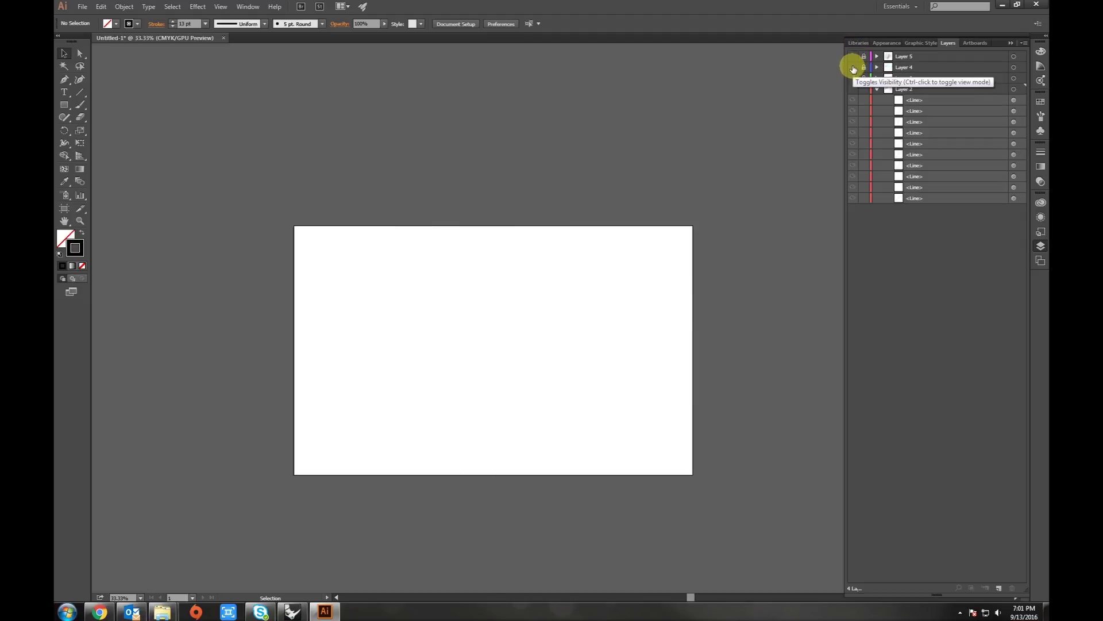
Re-show Layers 4 and 3 and unlock them.
left_click(854, 67)
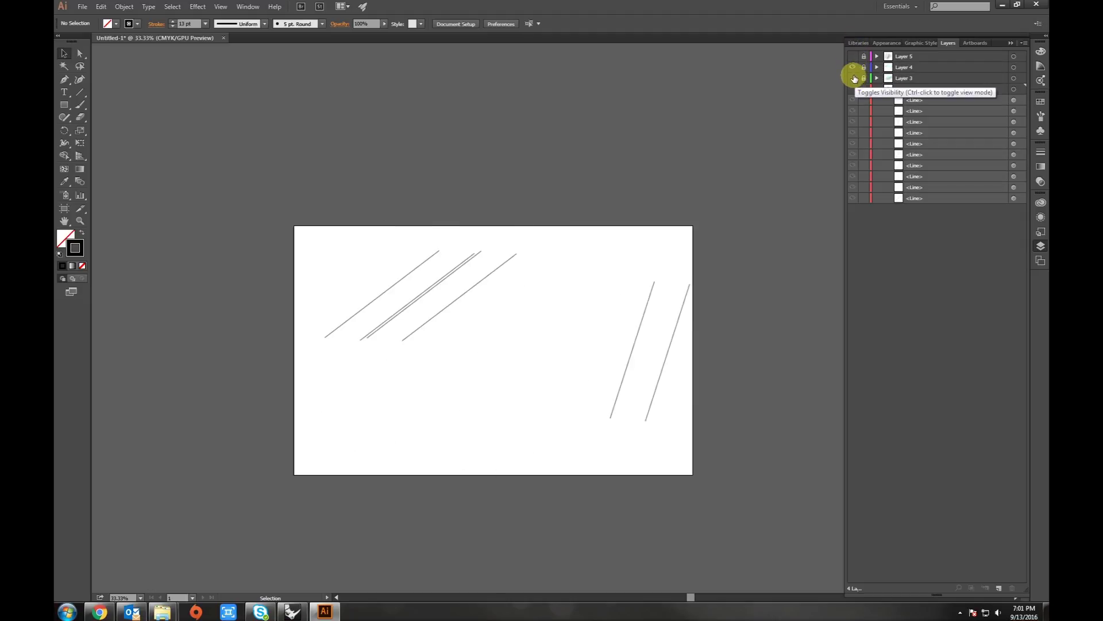
left_click(852, 79)
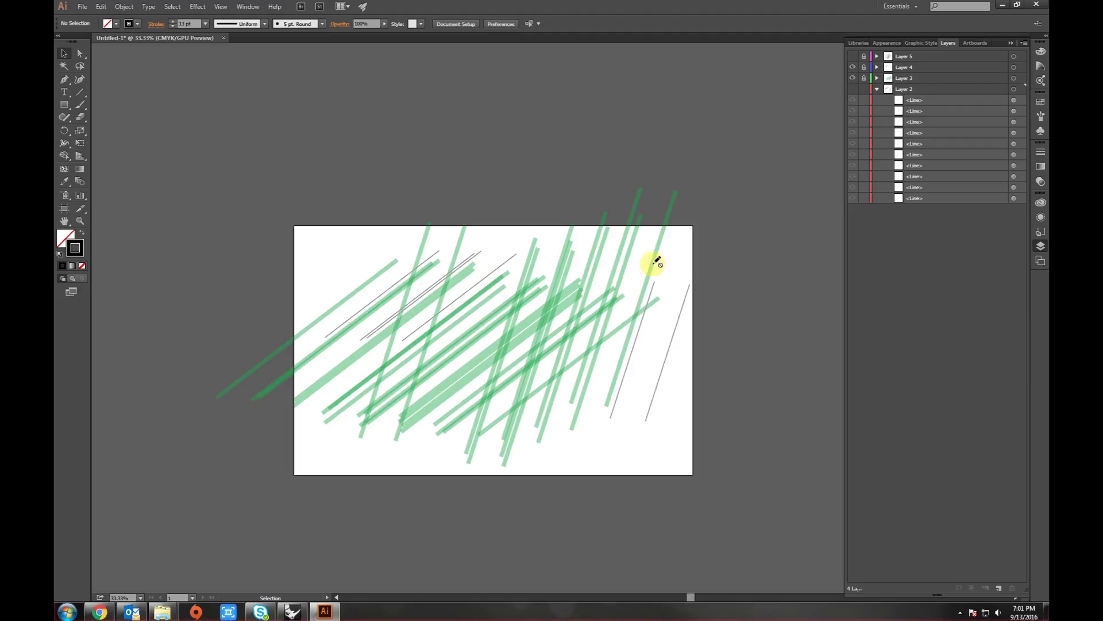
left_click(864, 78)
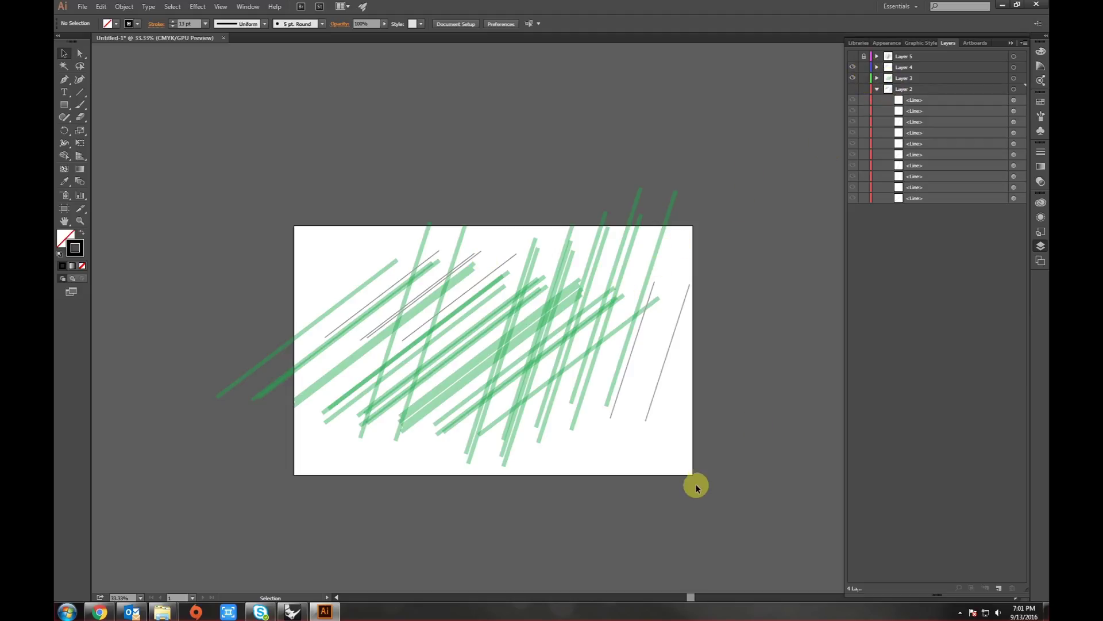